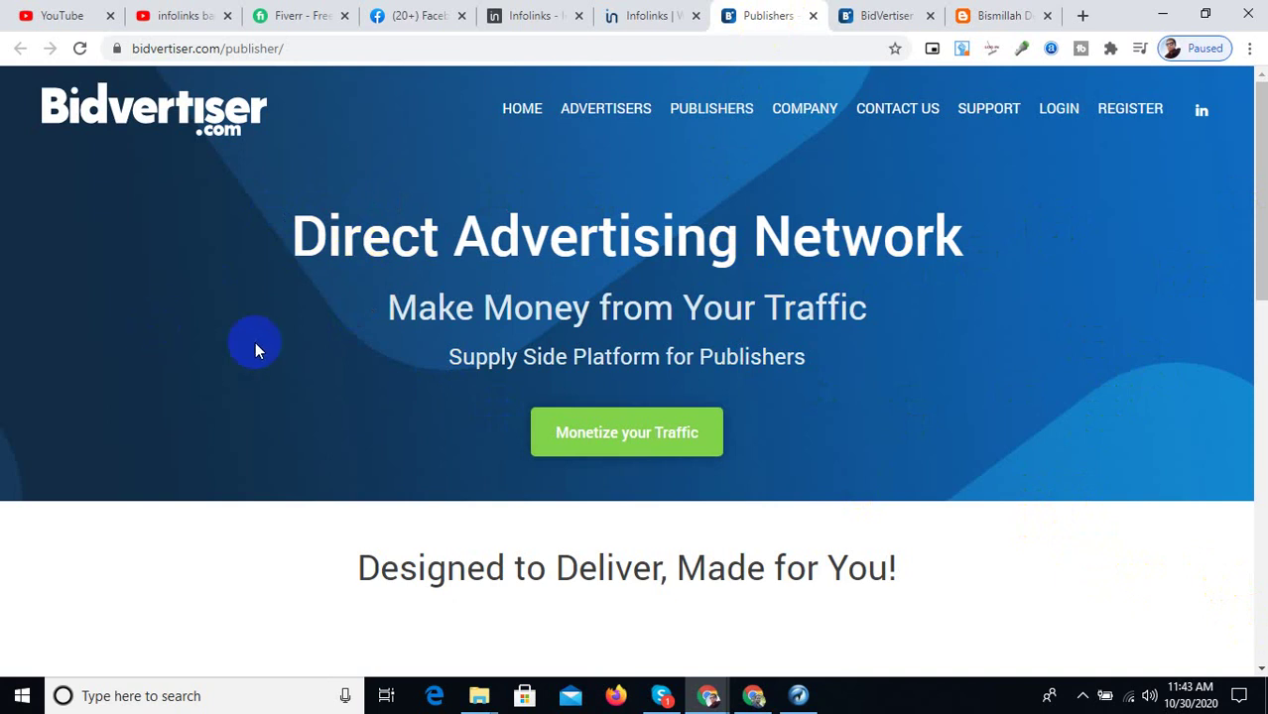
Browse the publisher landing page and open the REGISTER menu with its Advertiser and Publisher options.
scroll(255, 343, down, 2)
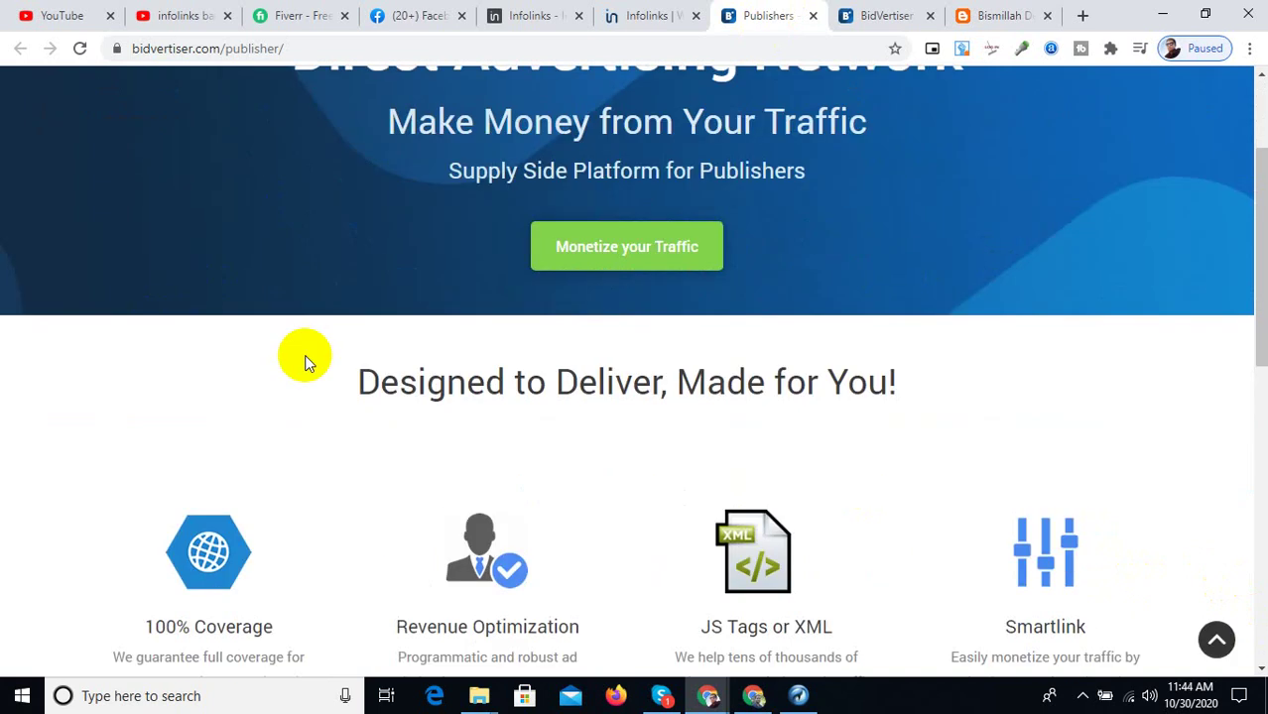
scroll(305, 362, down, 8)
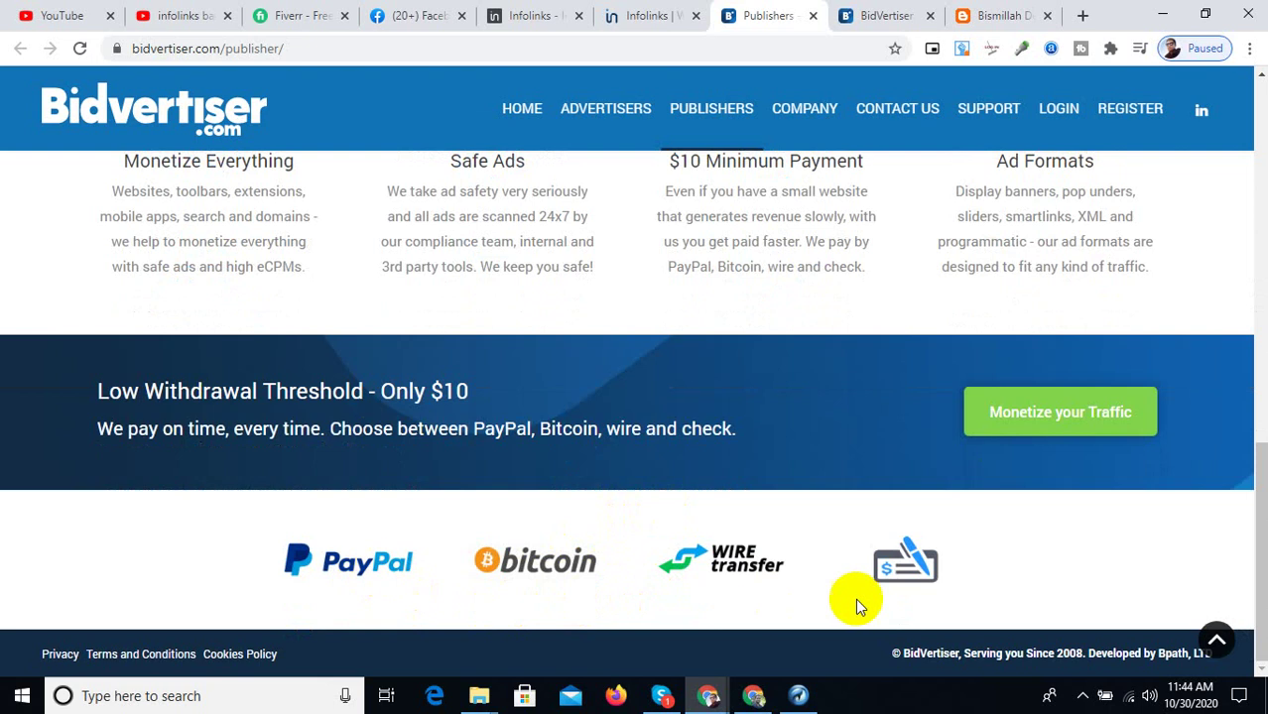
scroll(1029, 592, up, 10)
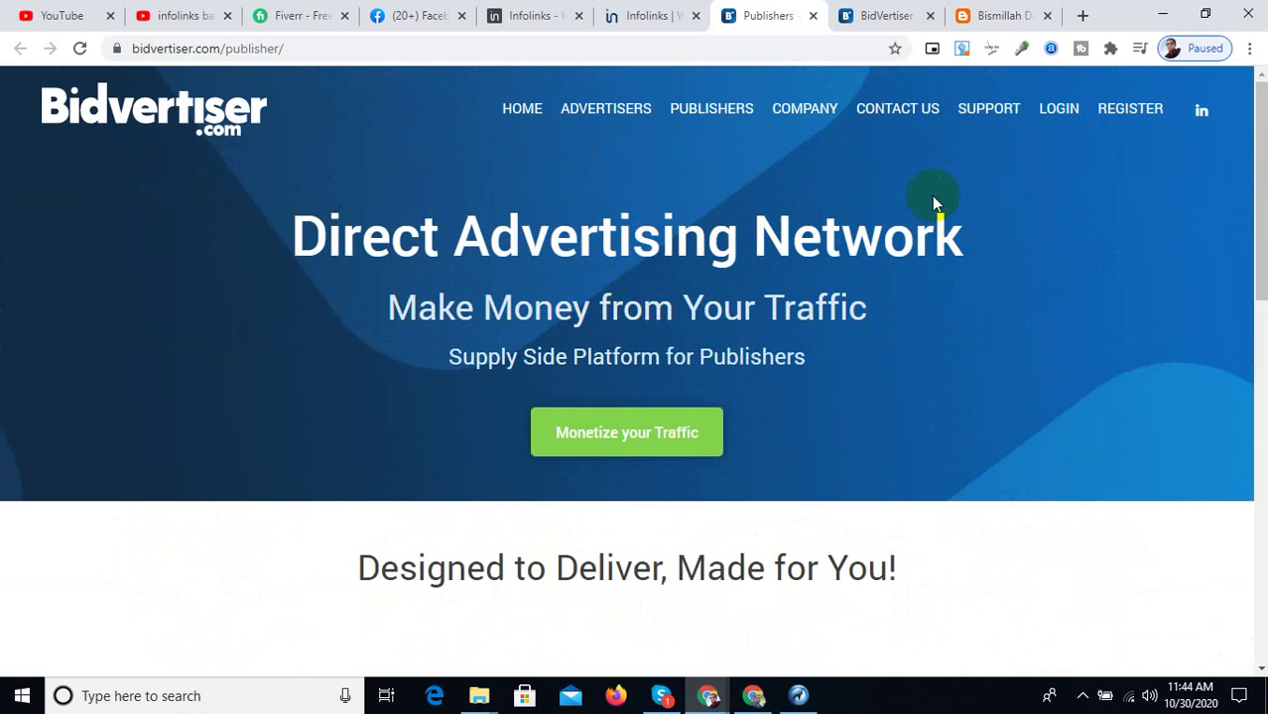
click(1132, 109)
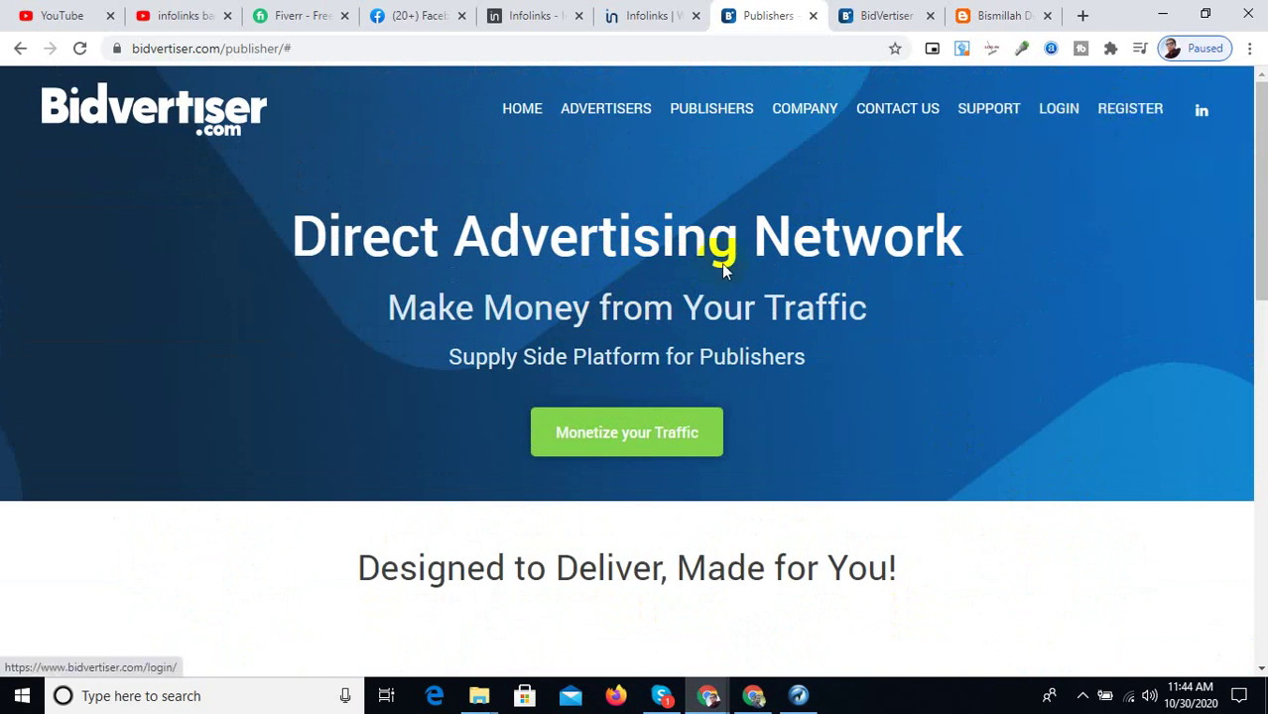
scroll(608, 319, down, 3)
scroll(724, 328, up, 3)
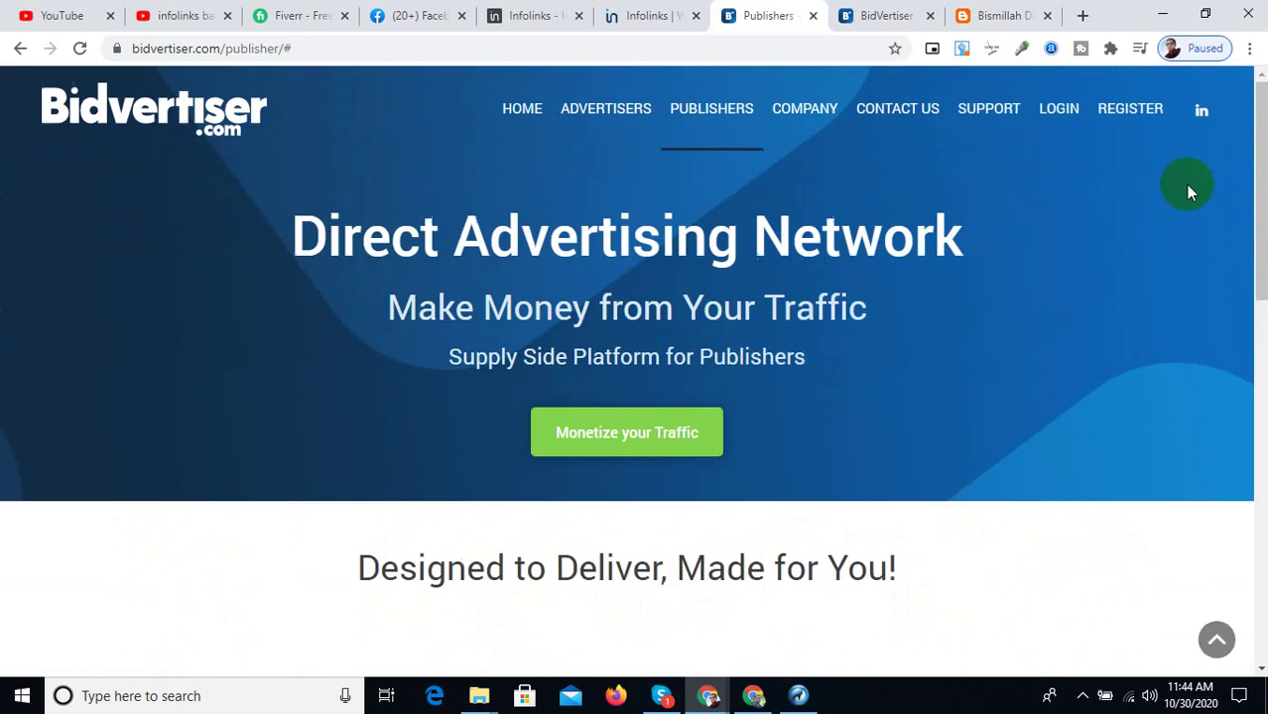
click(1163, 124)
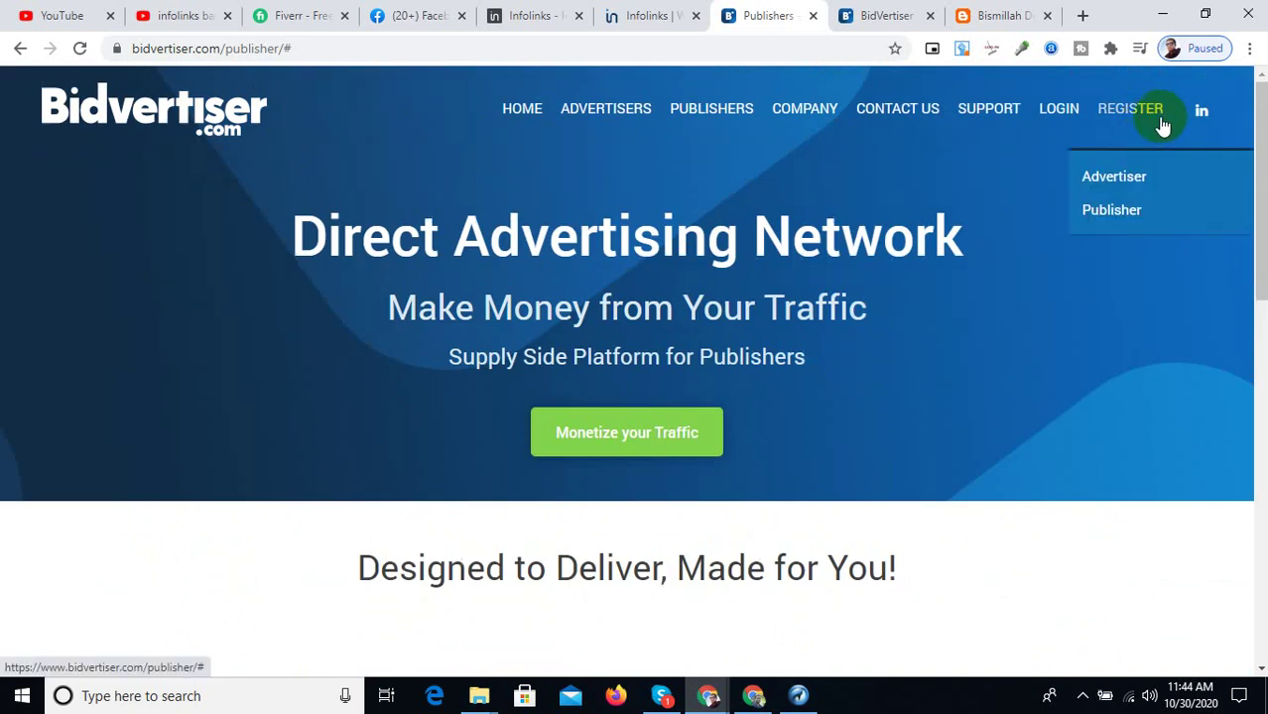
Open the Publisher signup form and step through its name, email, username and password fields.
click(1119, 213)
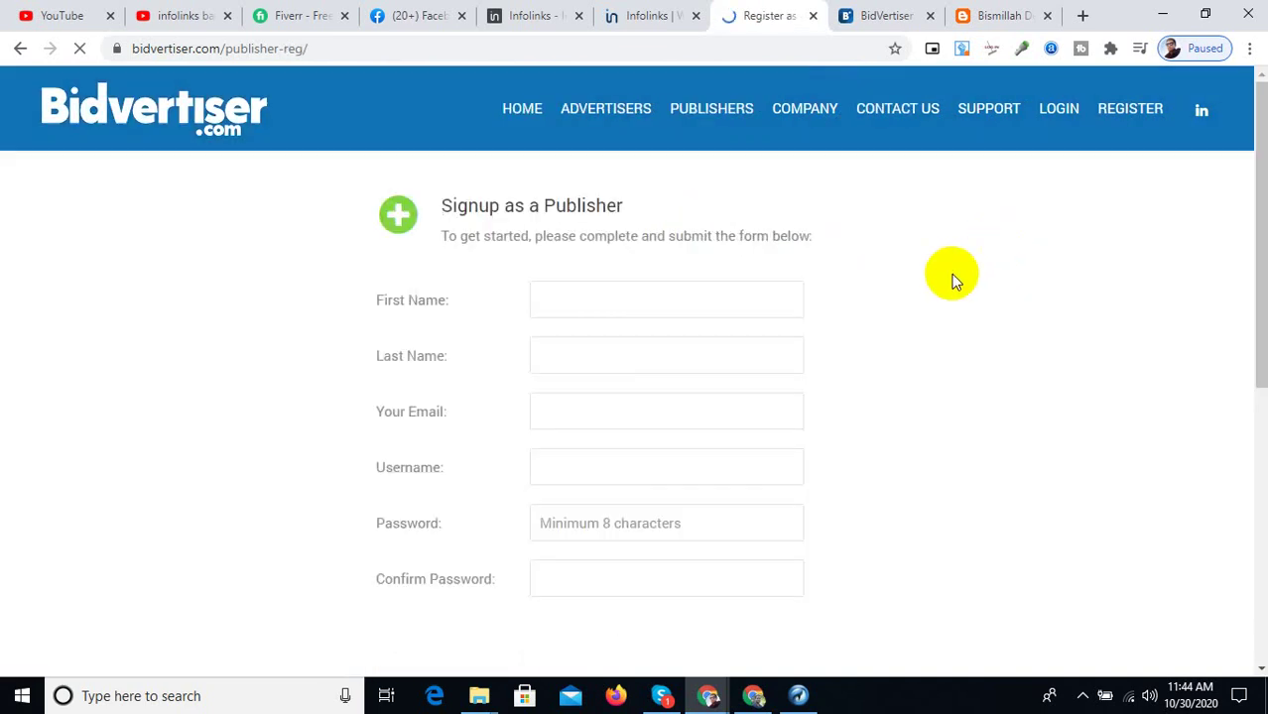
click(569, 310)
click(575, 355)
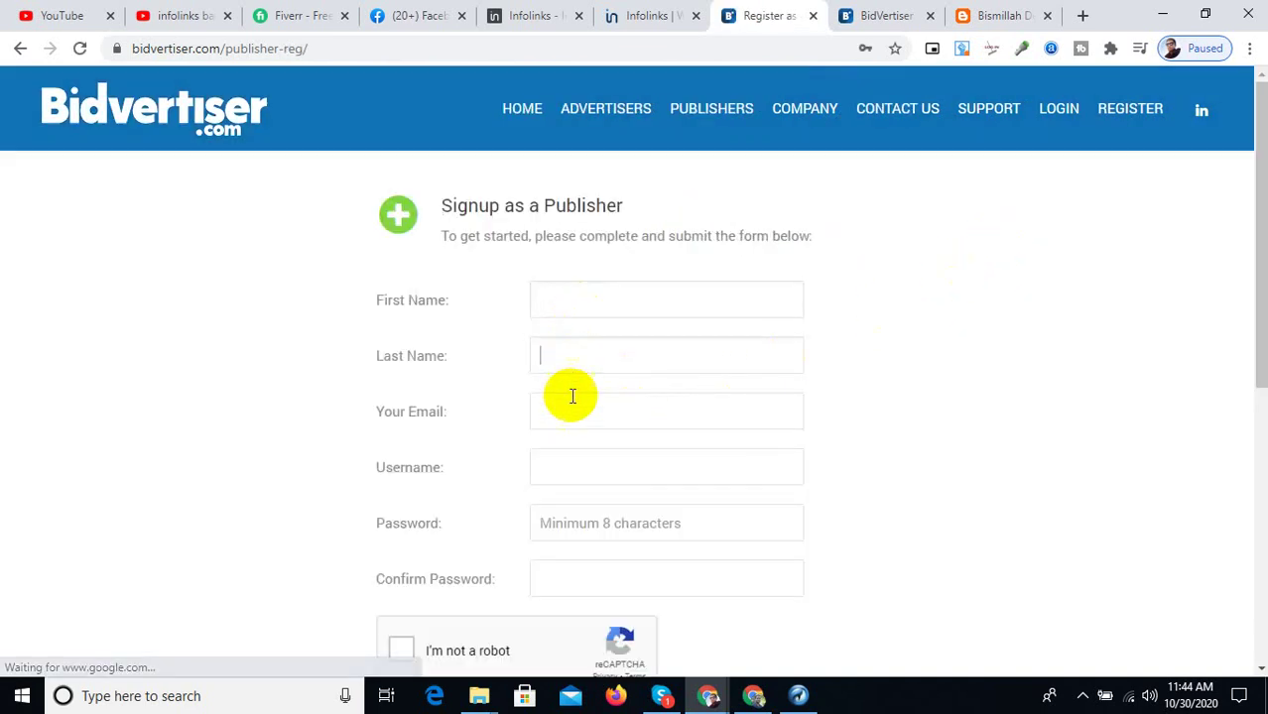
click(574, 410)
click(571, 472)
scroll(571, 475, down, 1)
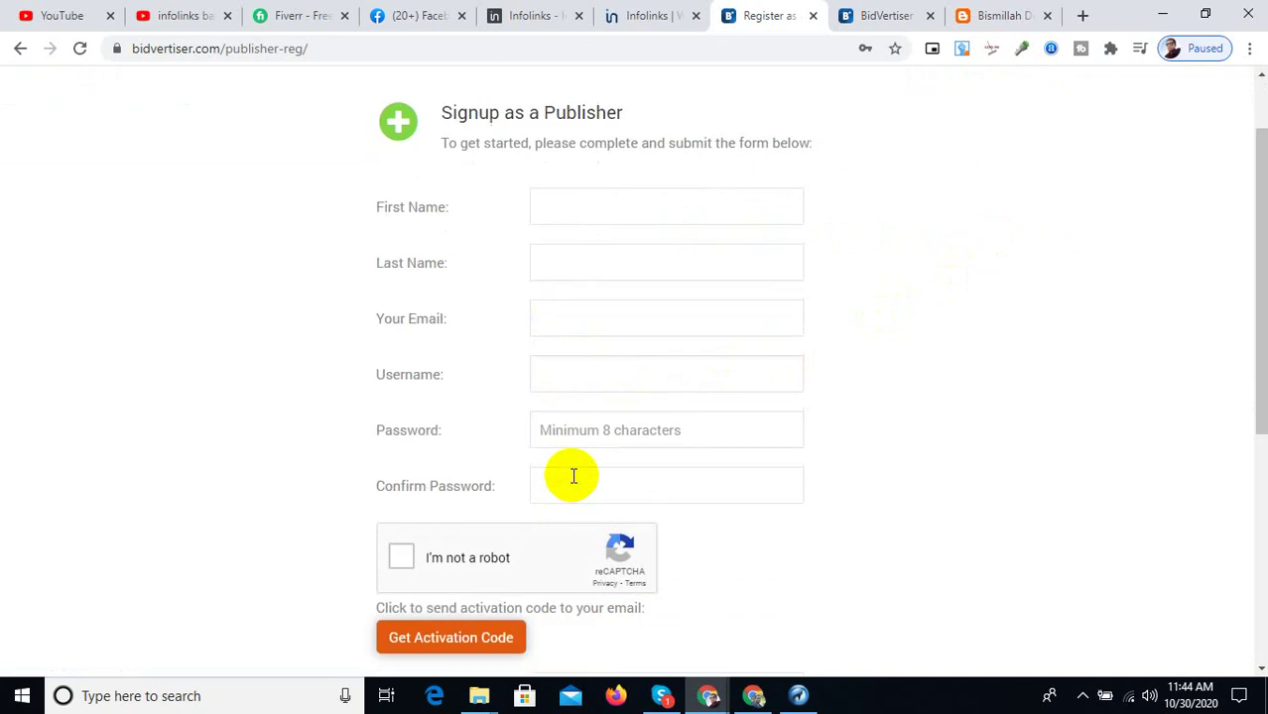
click(592, 427)
click(495, 503)
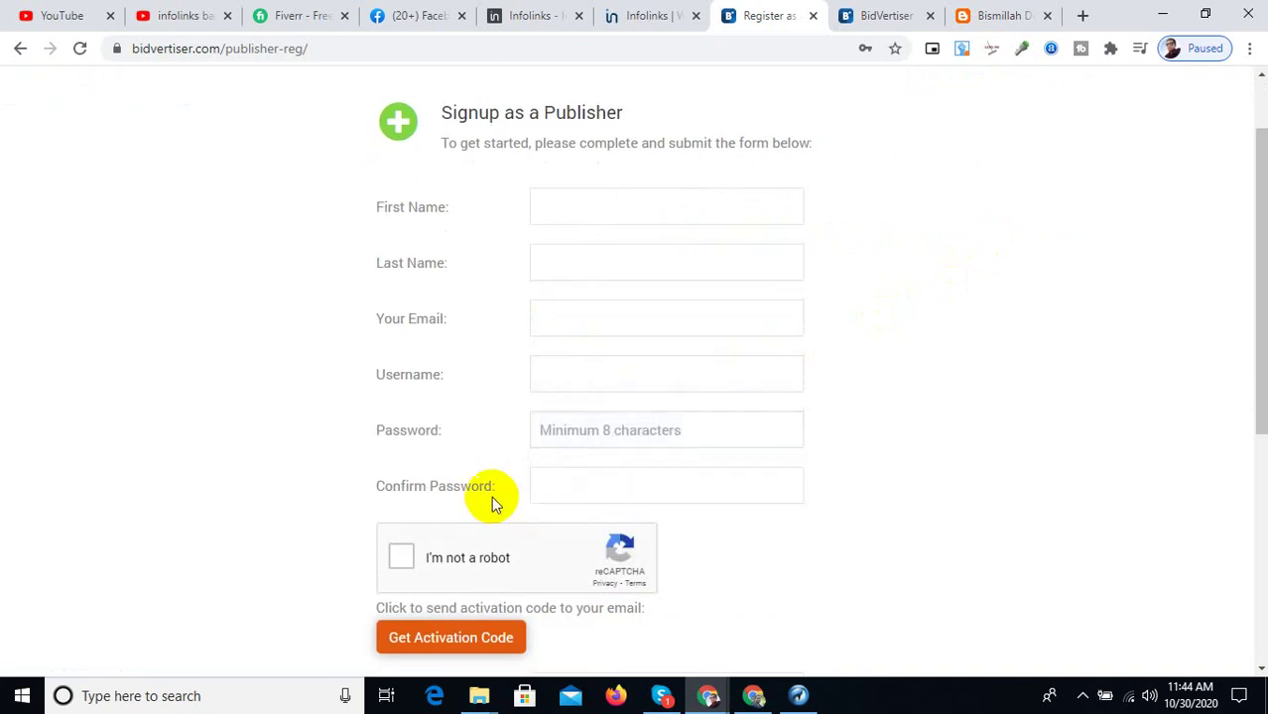
click(600, 487)
Pass the reCAPTCHA check and try pasting into the Activation Code field.
click(501, 555)
scroll(558, 547, down, 1)
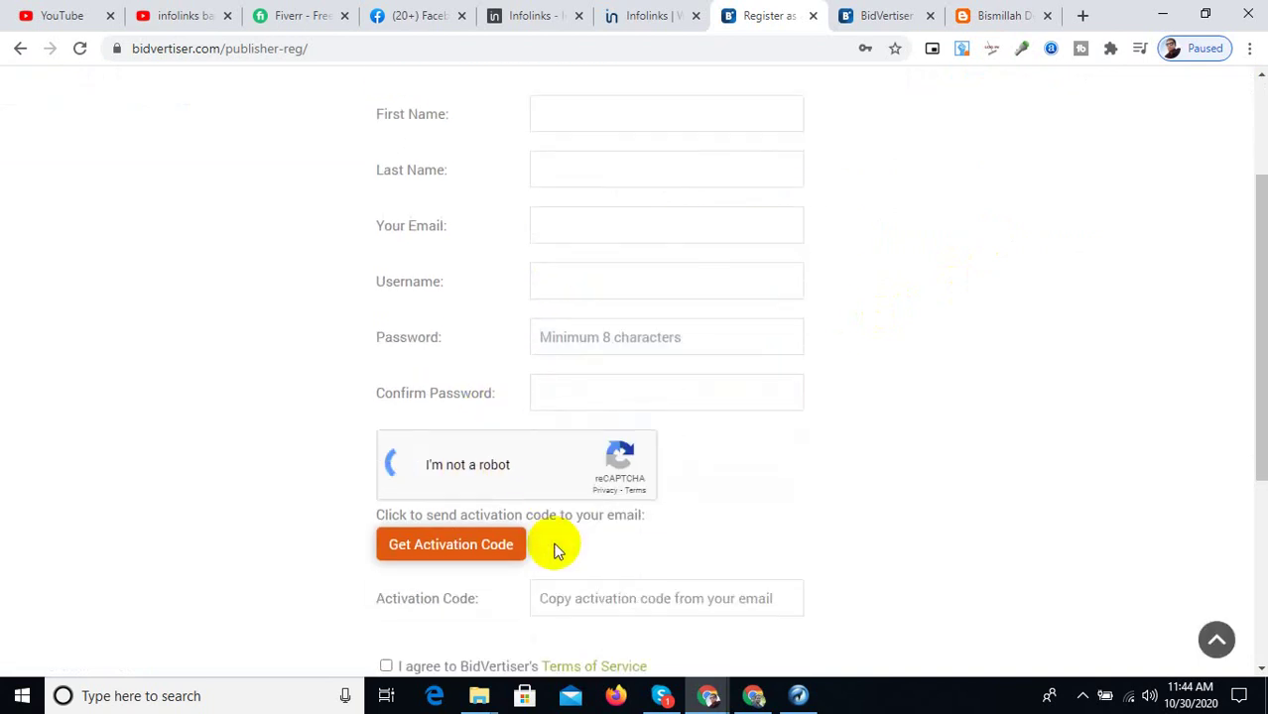
scroll(496, 570, down, 2)
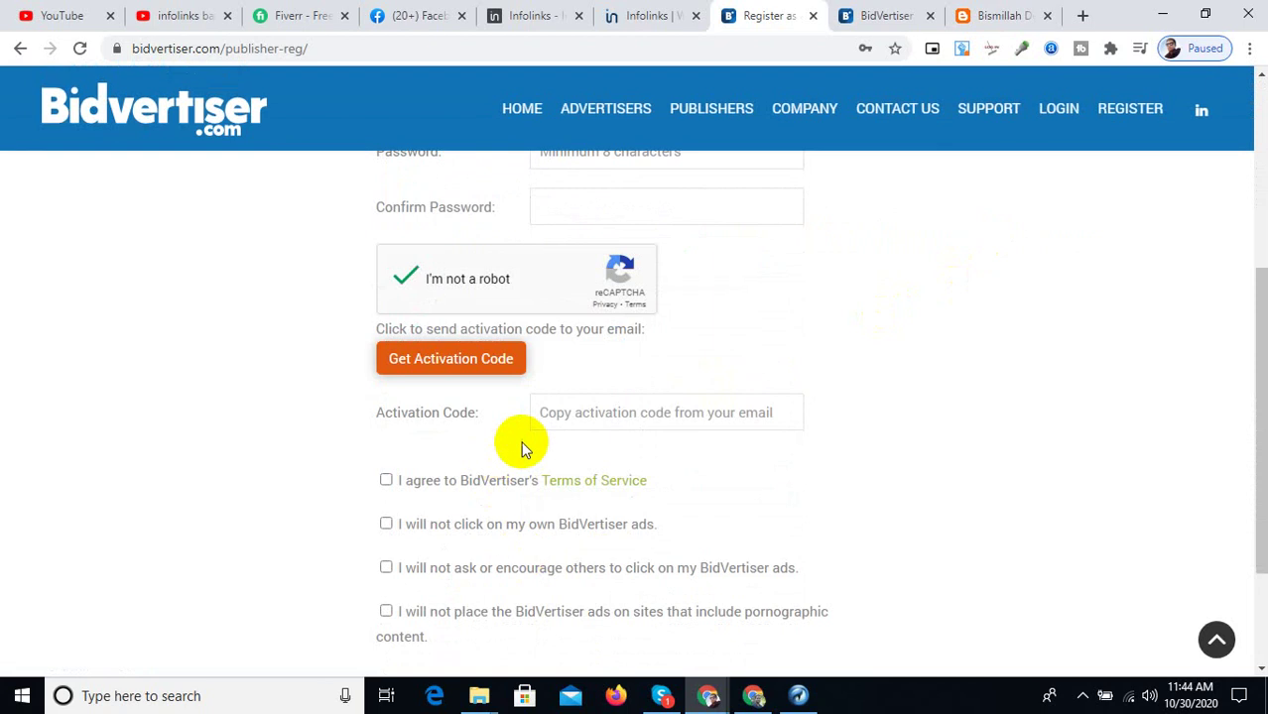
scroll(397, 526, down, 1)
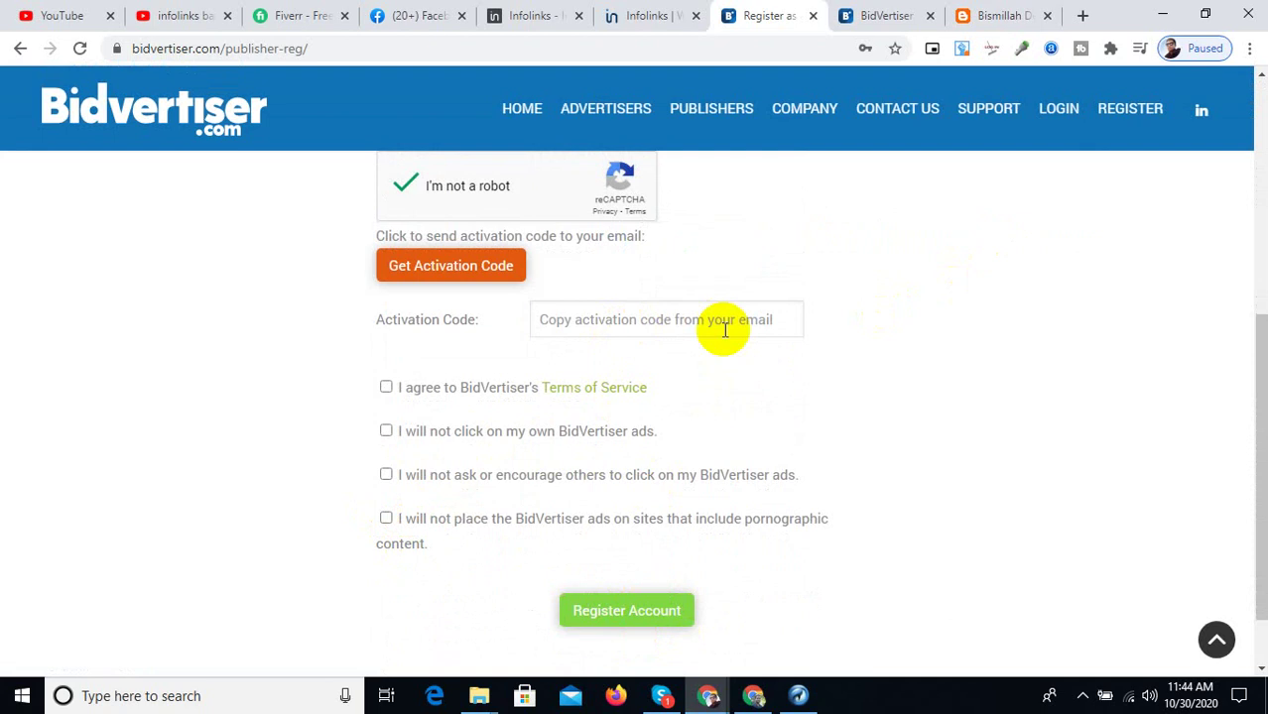
right_click(567, 333)
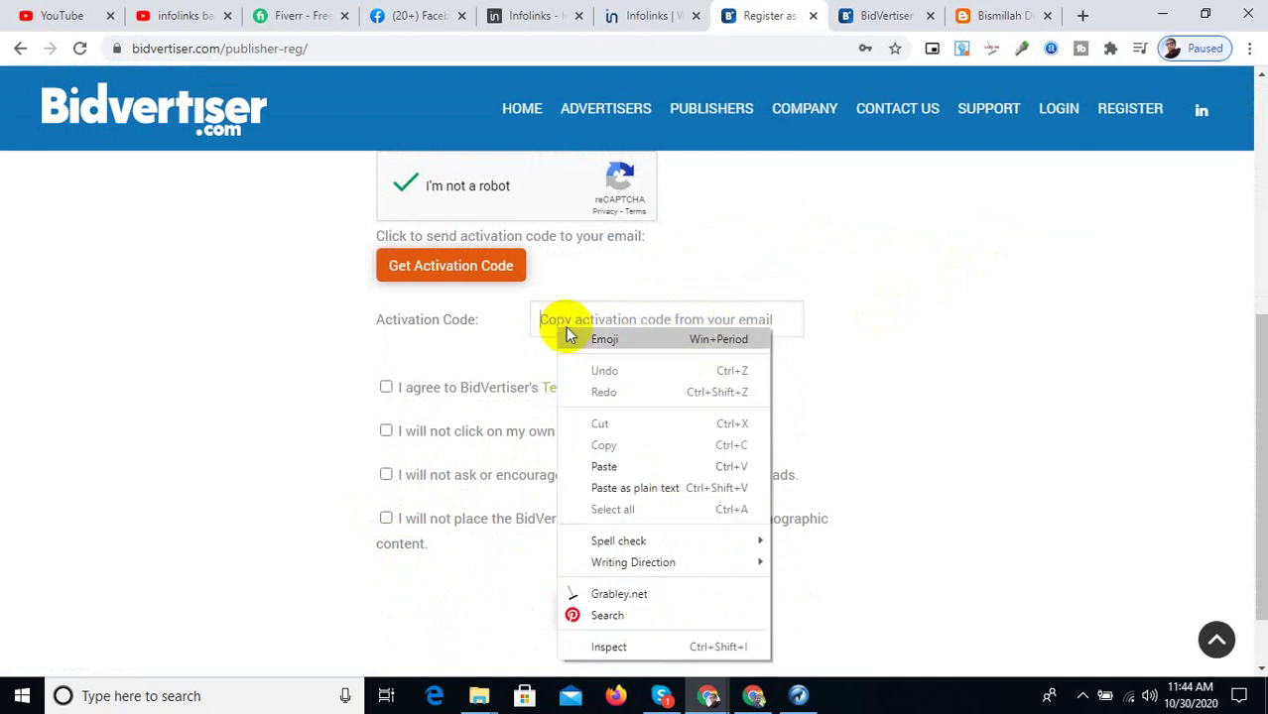
click(869, 386)
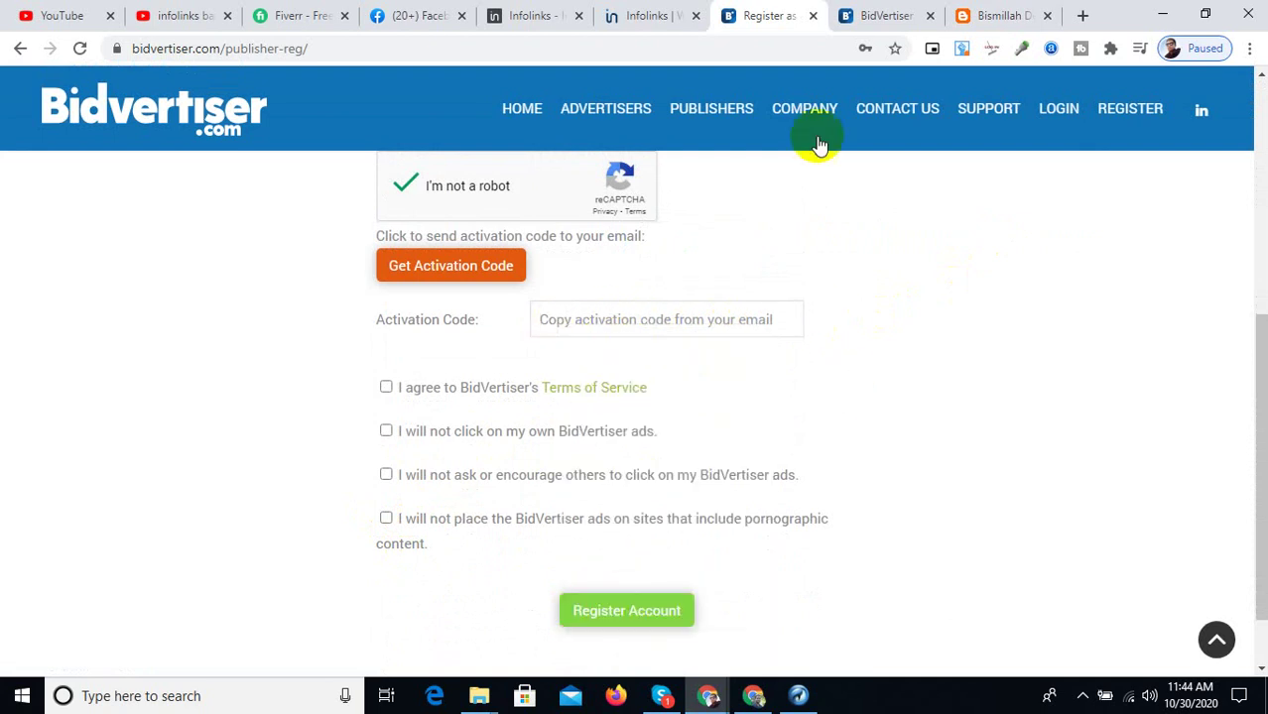
right_click(619, 328)
click(982, 436)
scroll(703, 371, up, 5)
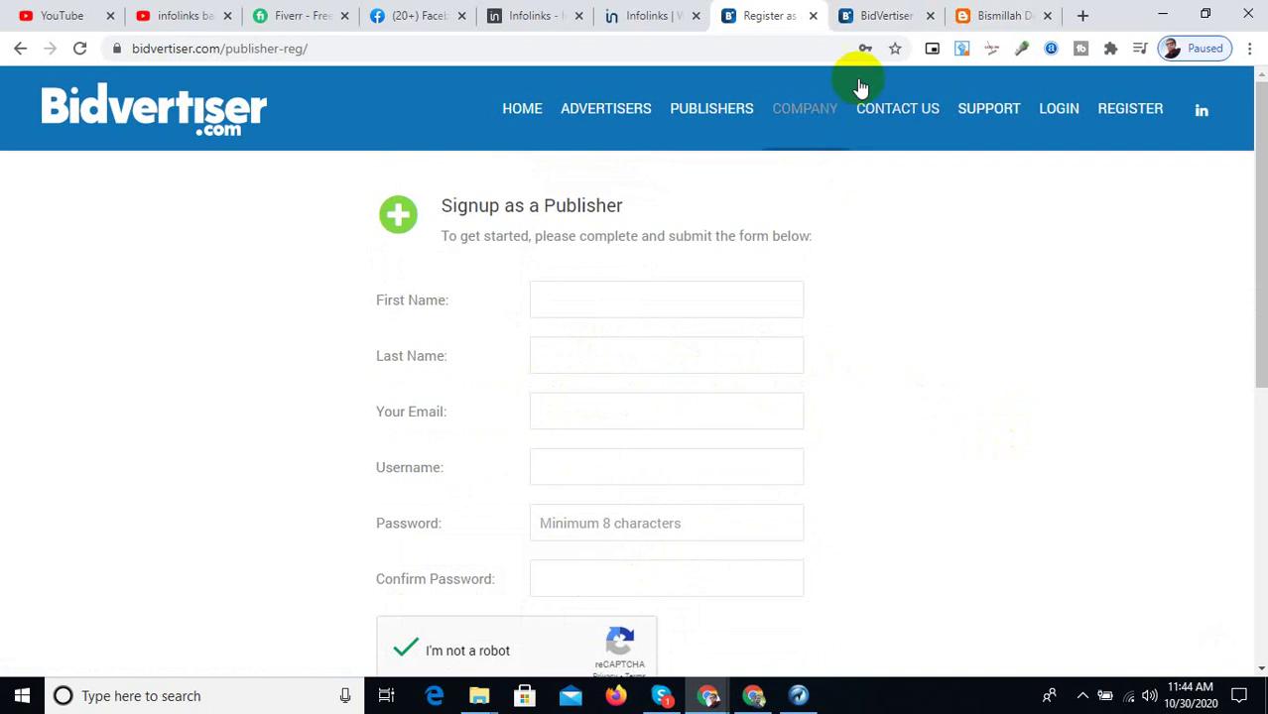
Log in as a Publisher, with the reCAPTCHA ticked, to reach the Manage Zones dashboard.
click(878, 14)
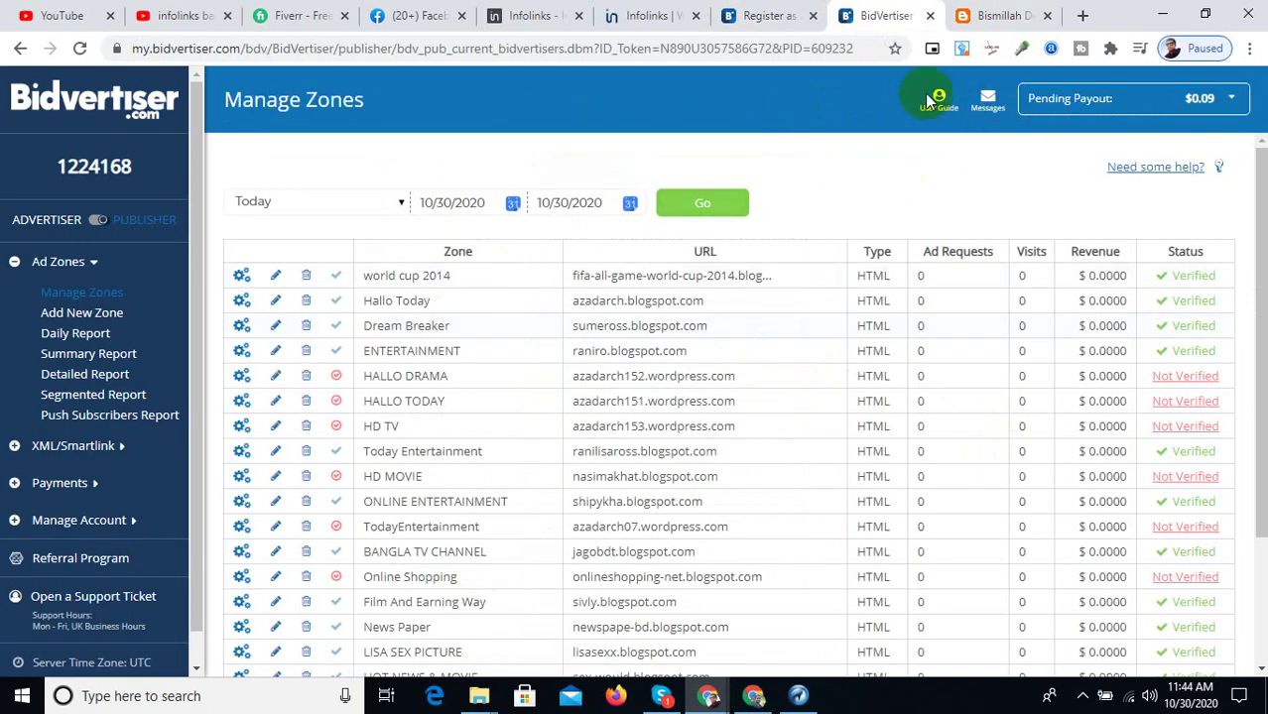
click(106, 111)
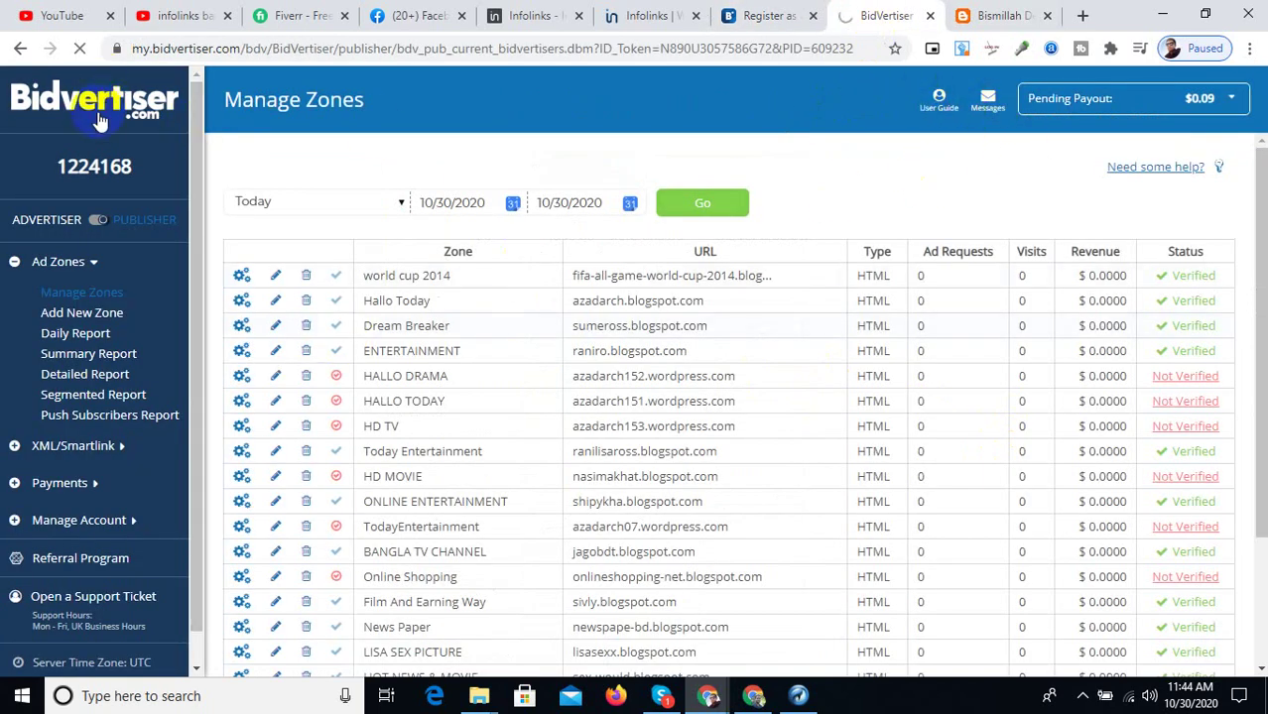
click(744, 15)
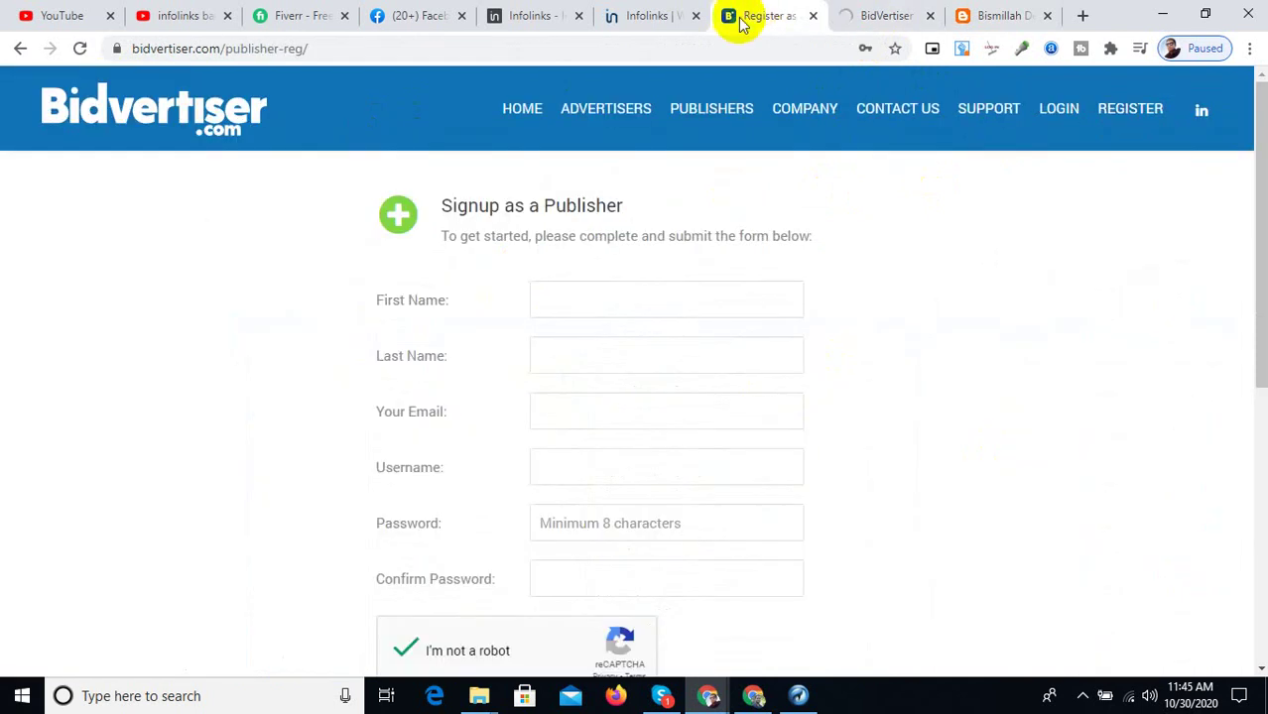
click(858, 10)
click(789, 15)
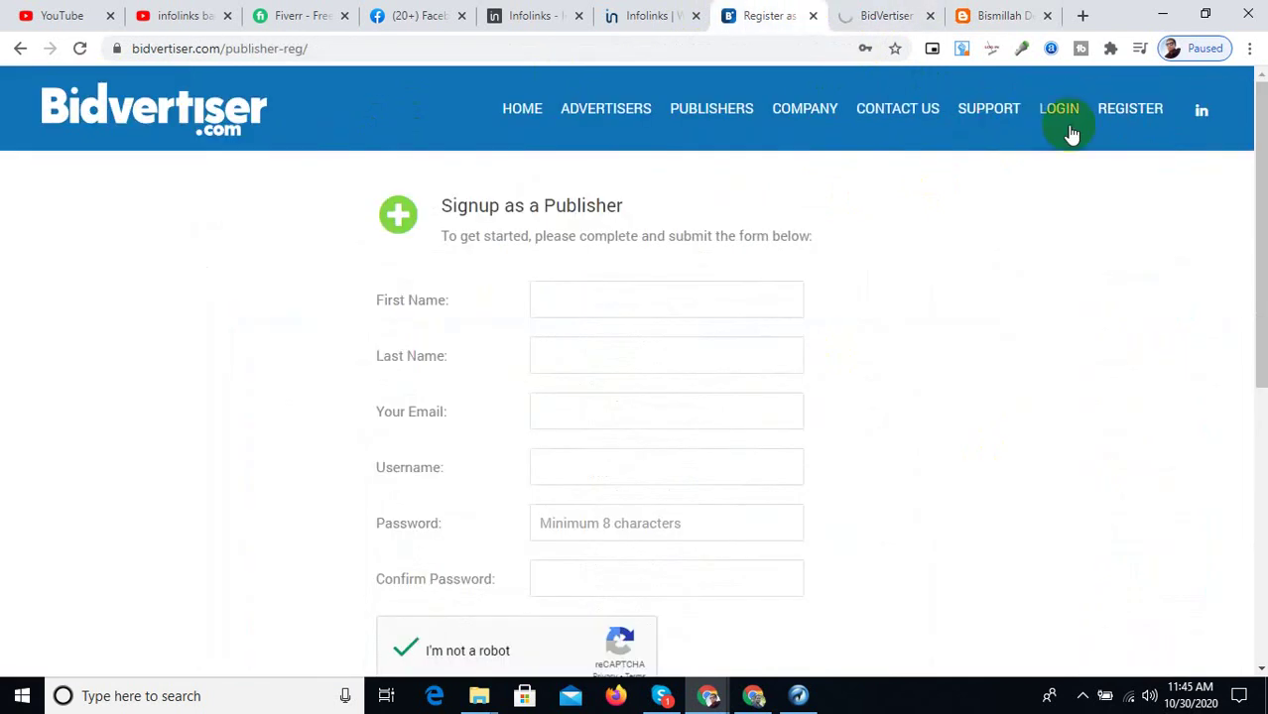
click(1057, 111)
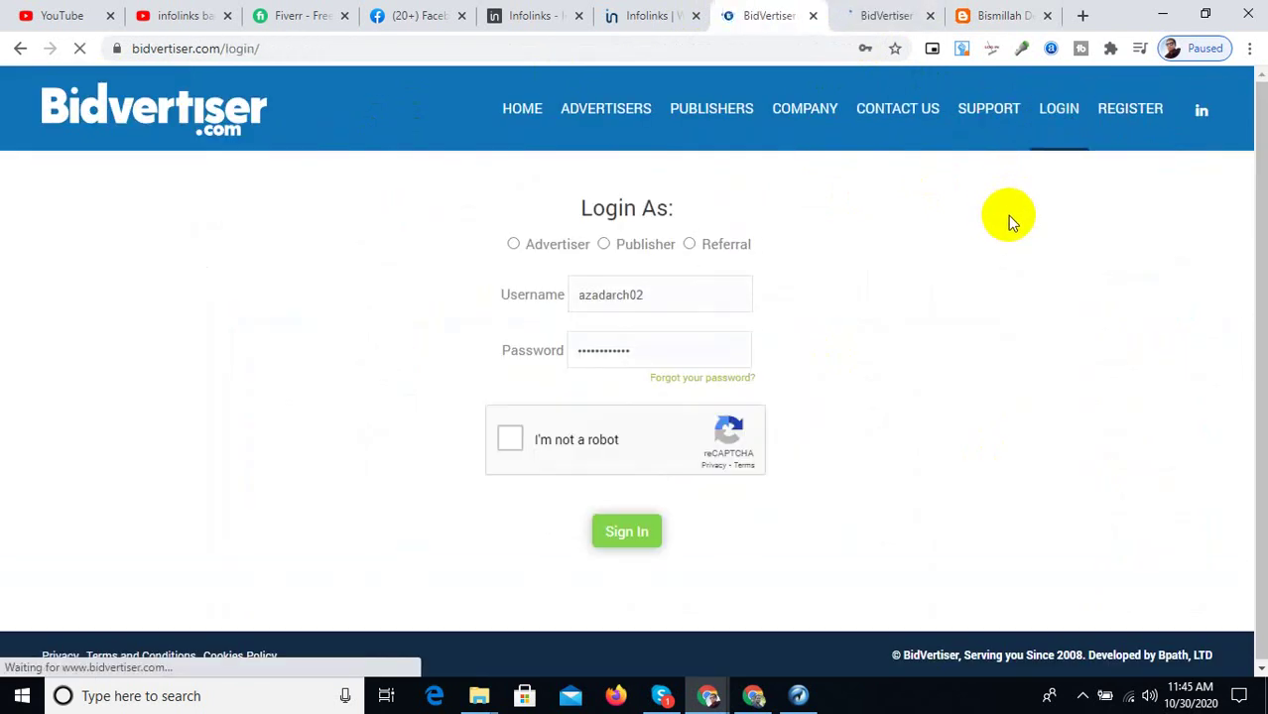
click(513, 444)
click(636, 244)
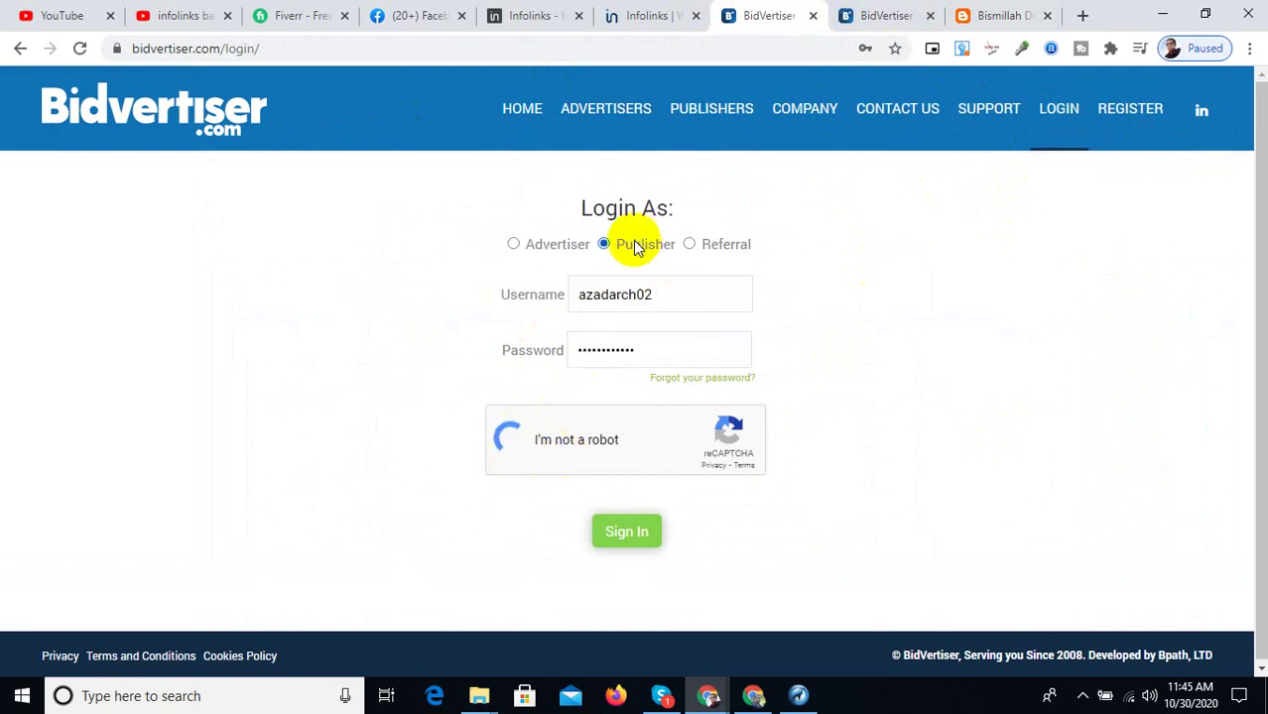
click(640, 532)
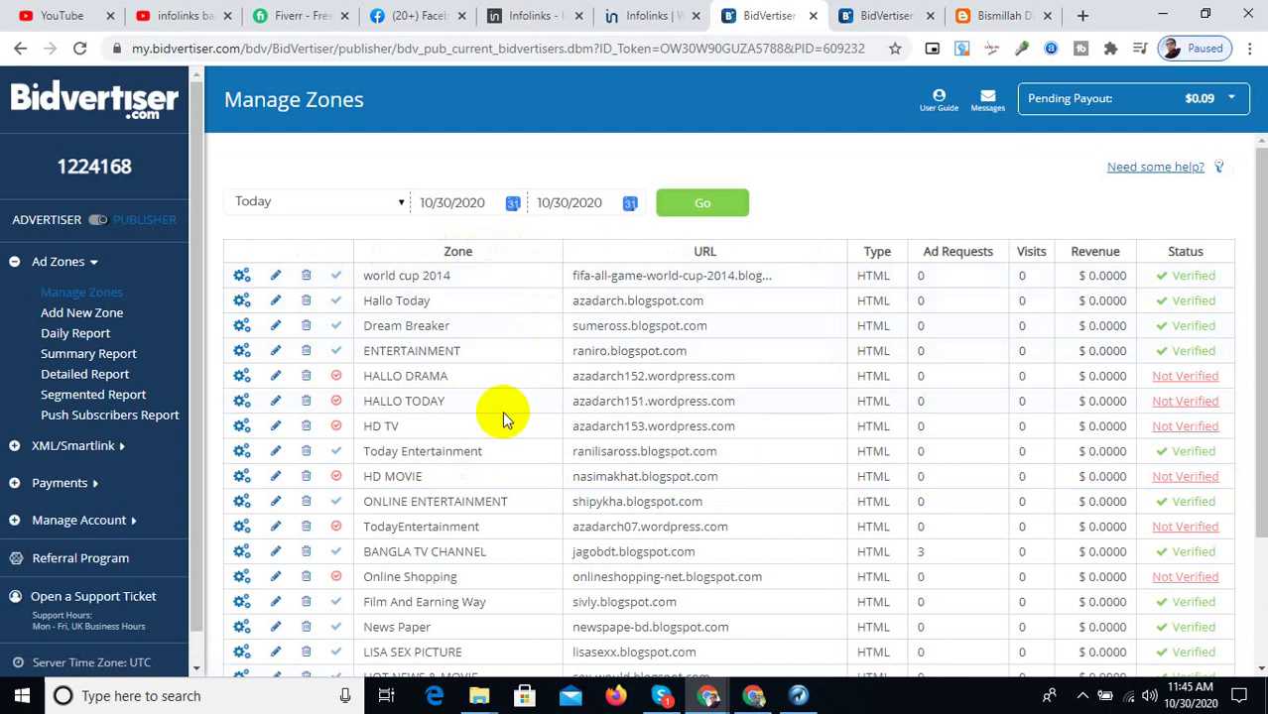
Choose Add New Zone under Ad Zones in the left sidebar.
click(85, 314)
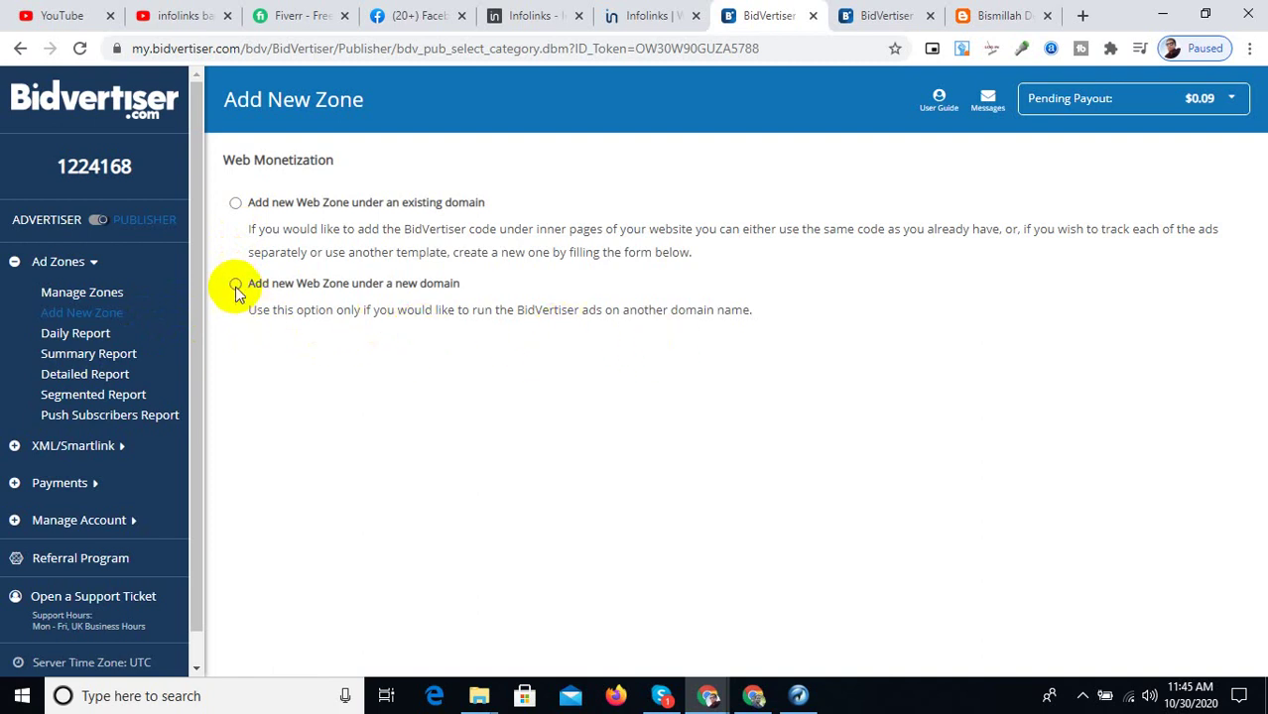
Choose a web zone under a new domain and copy the blog's web address from its tab.
click(235, 284)
scroll(453, 425, down, 2)
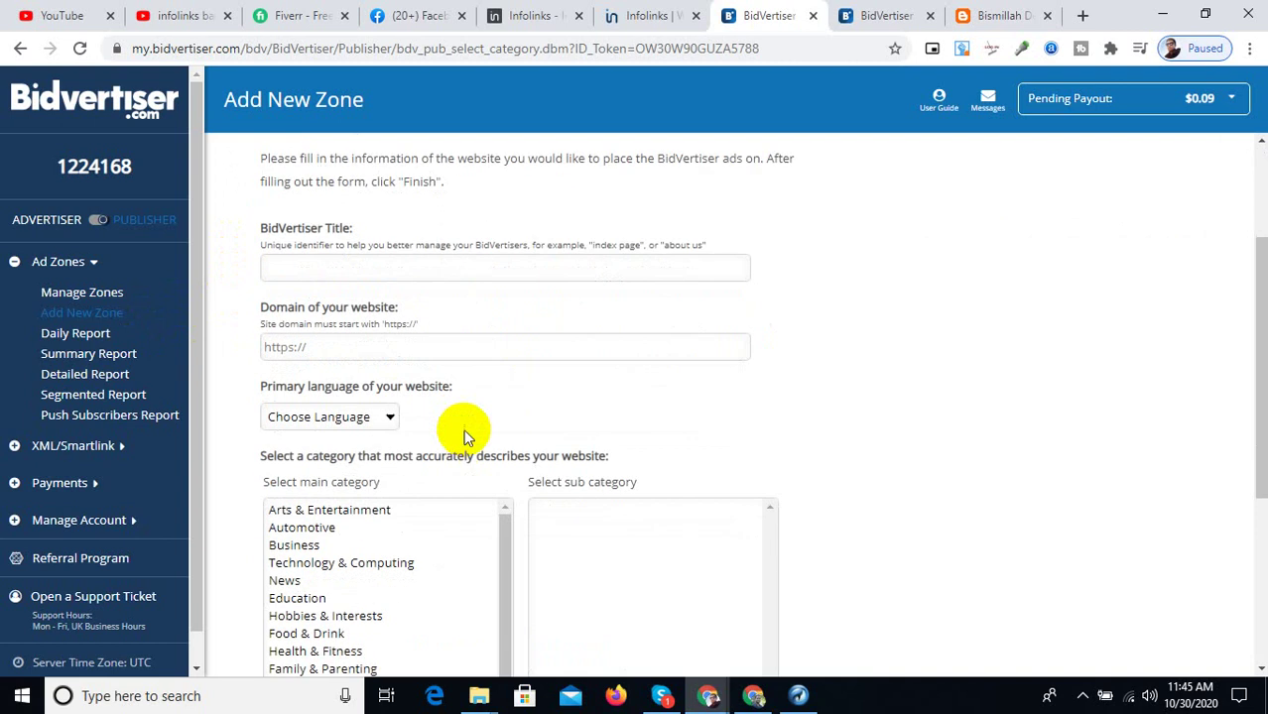
click(387, 273)
click(997, 15)
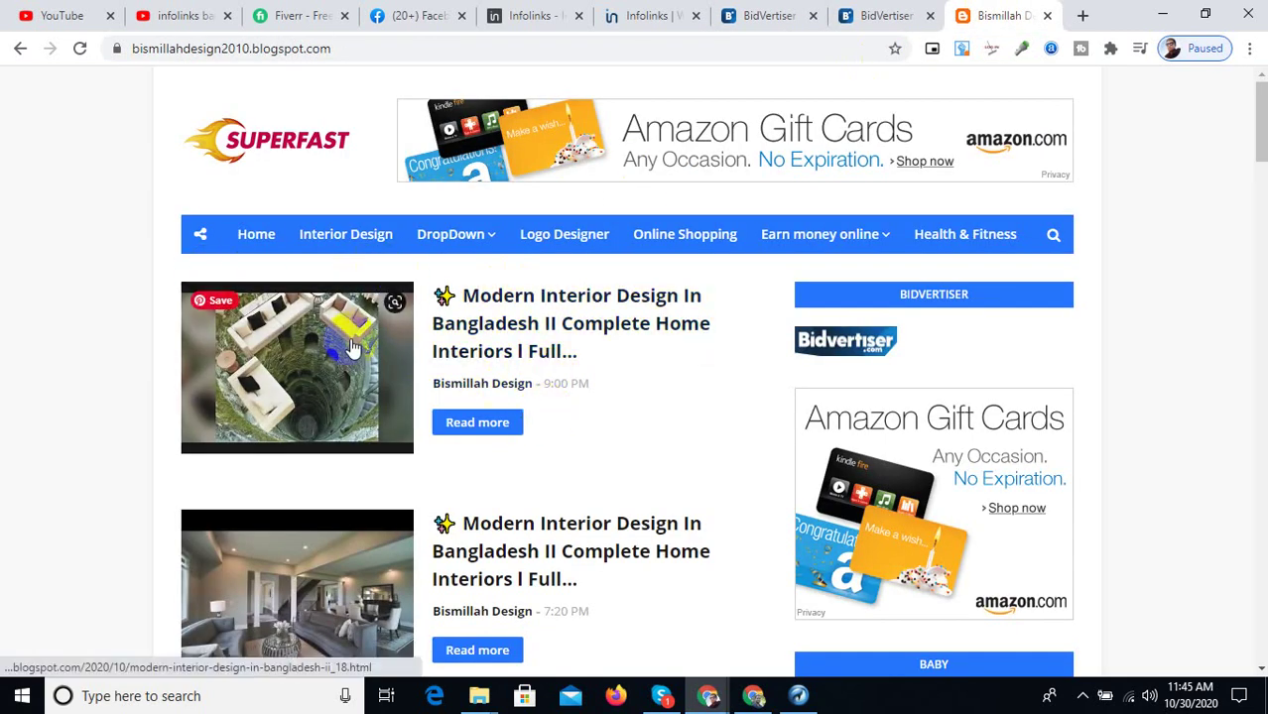
click(333, 50)
right_click(333, 50)
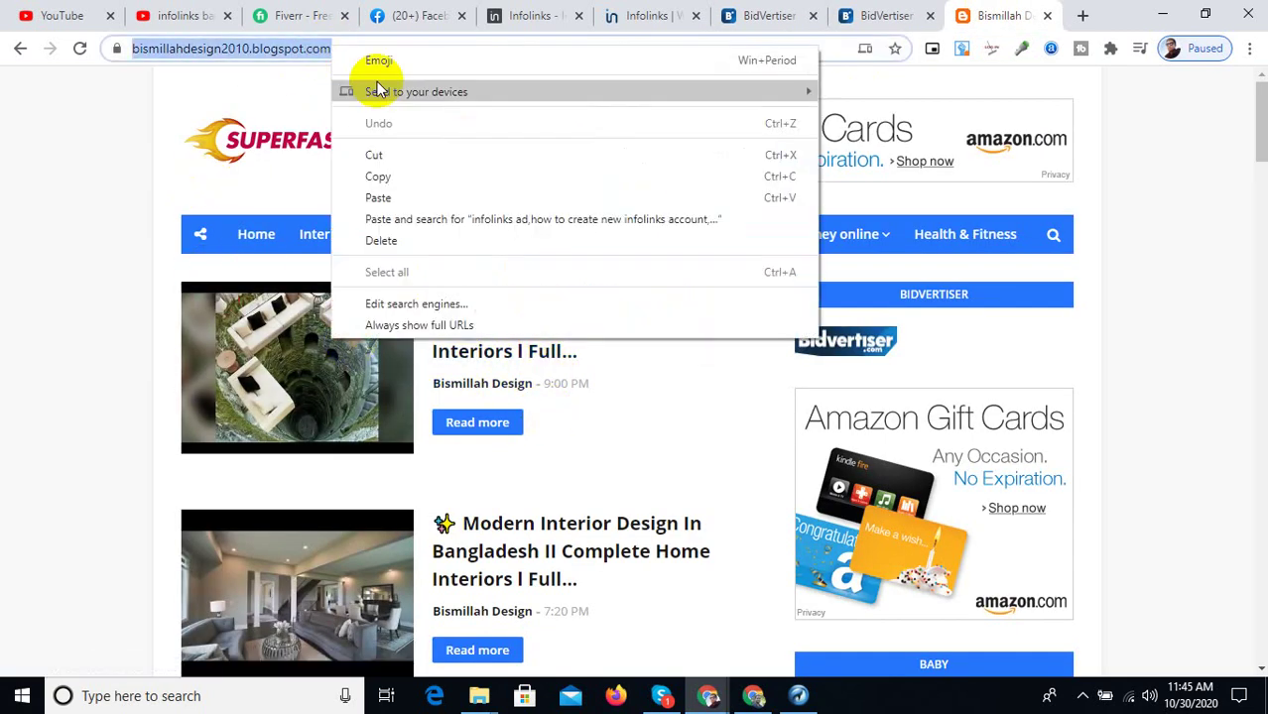
click(388, 176)
click(898, 14)
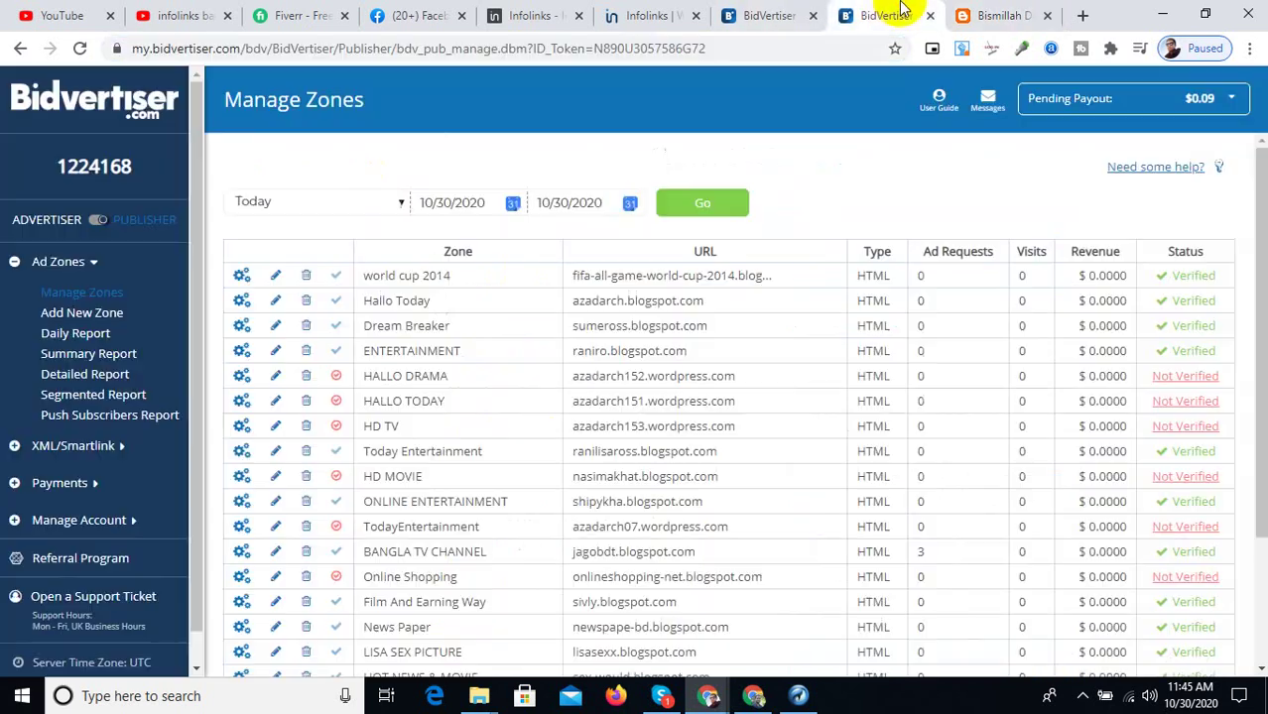
click(734, 14)
right_click(328, 347)
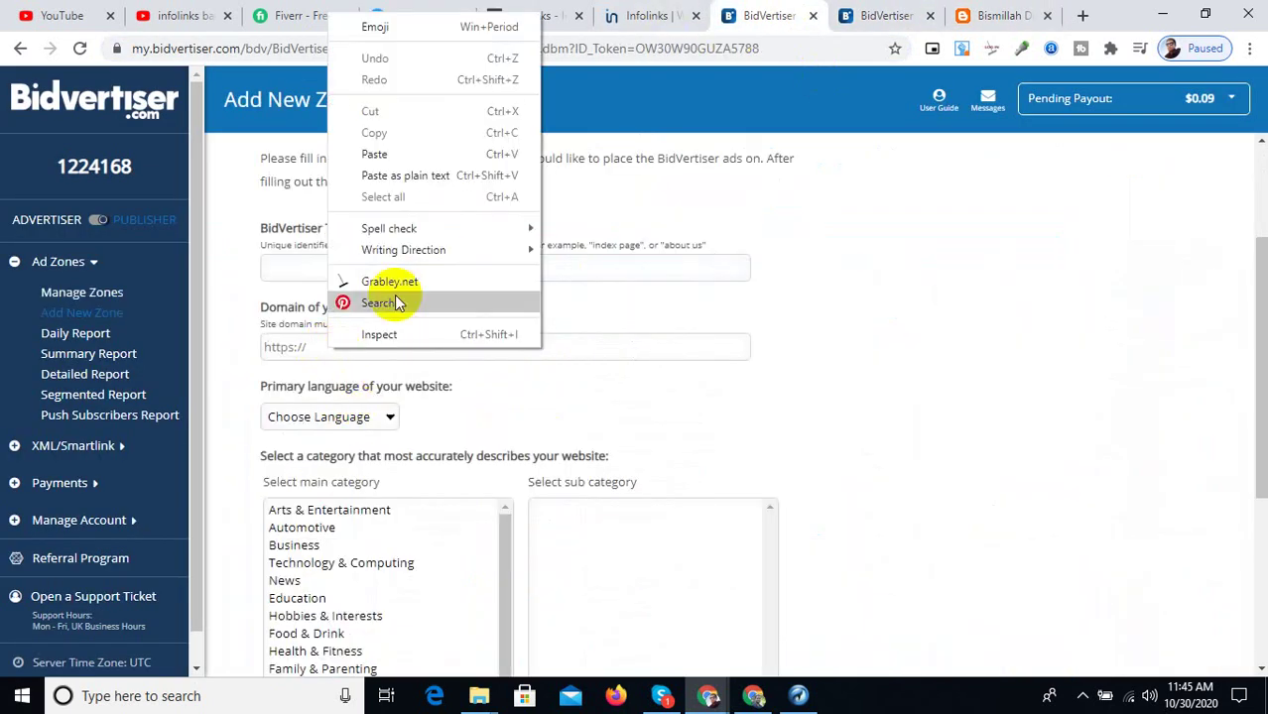
click(407, 172)
click(378, 269)
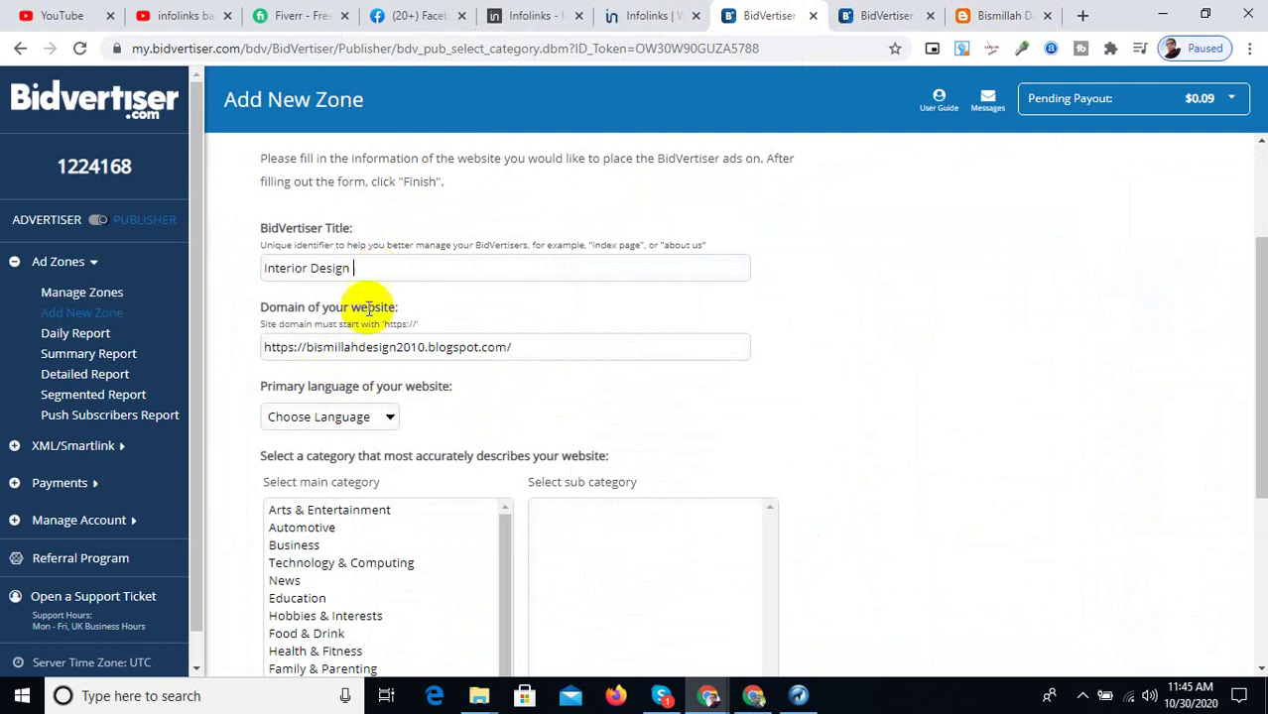
click(365, 418)
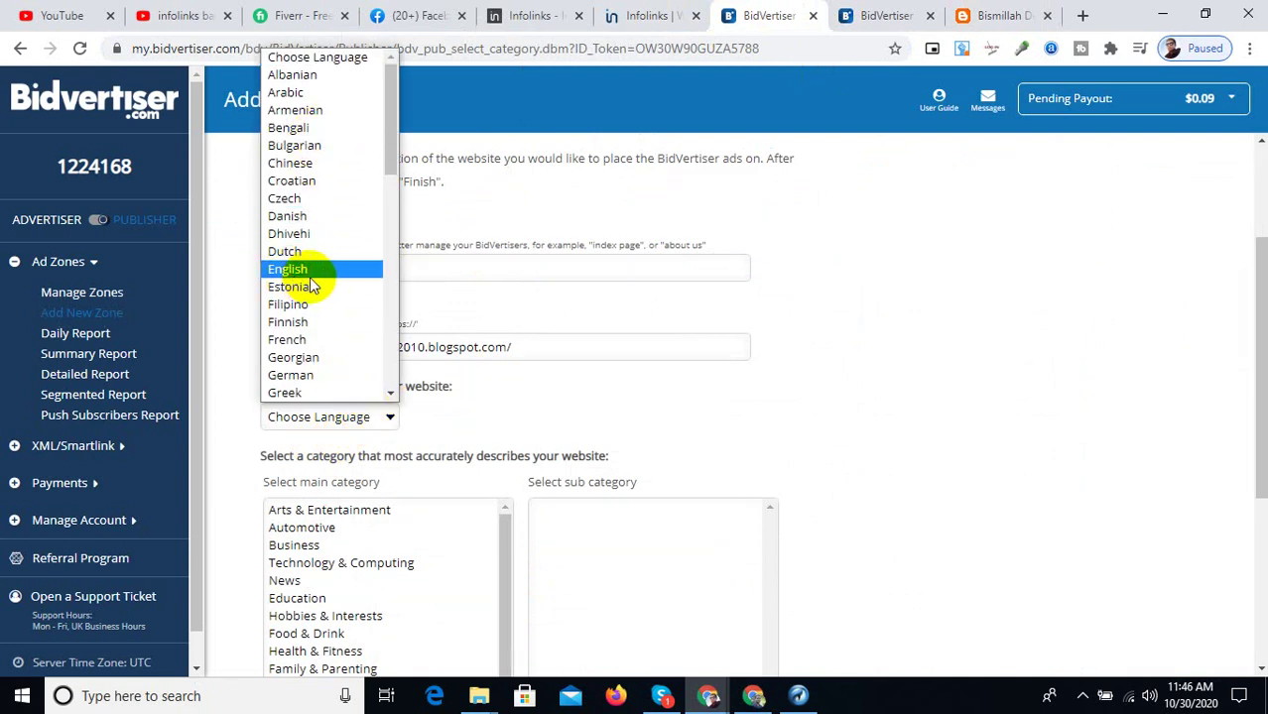
Set the website language to English and look through the main category options.
click(288, 270)
scroll(437, 470, down, 2)
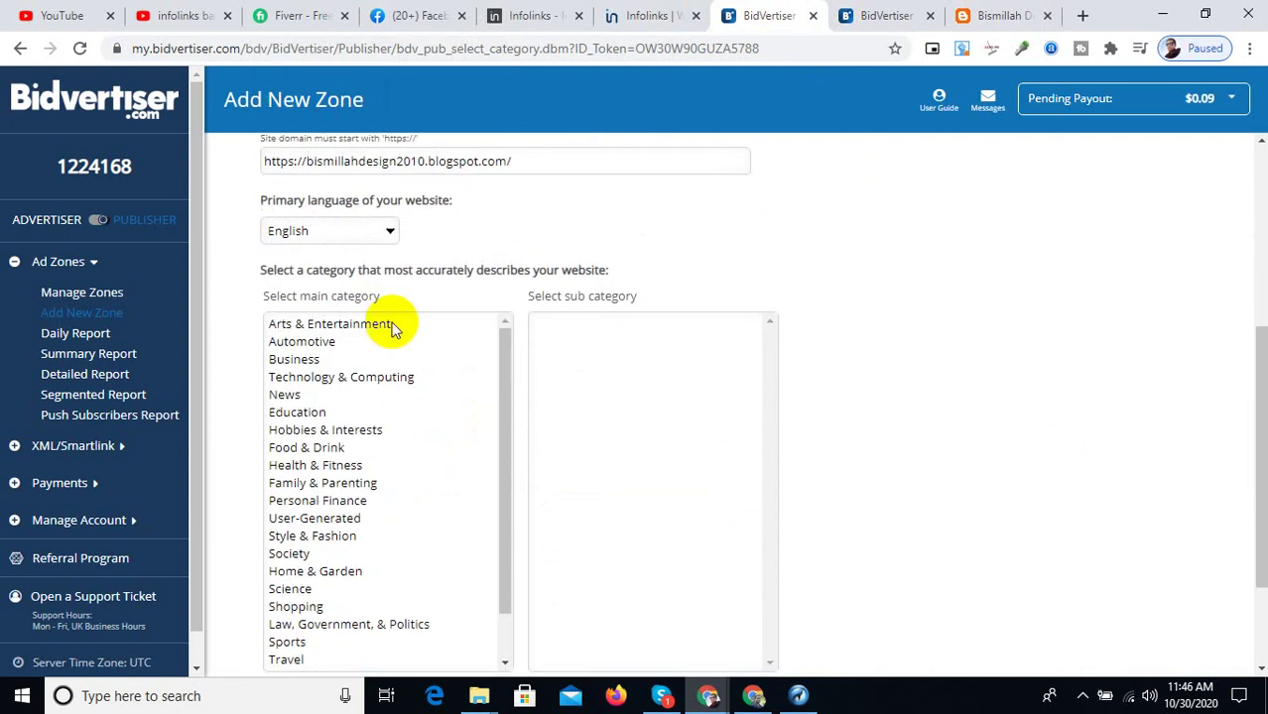
click(337, 326)
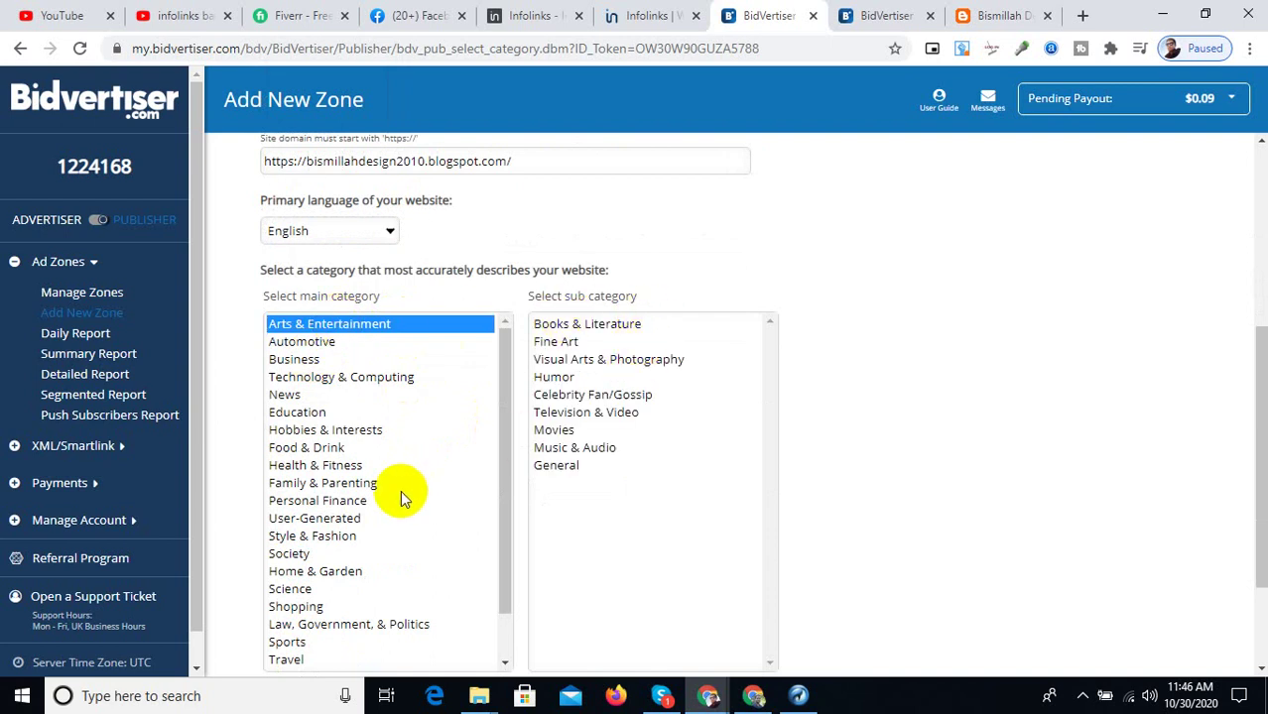
click(360, 465)
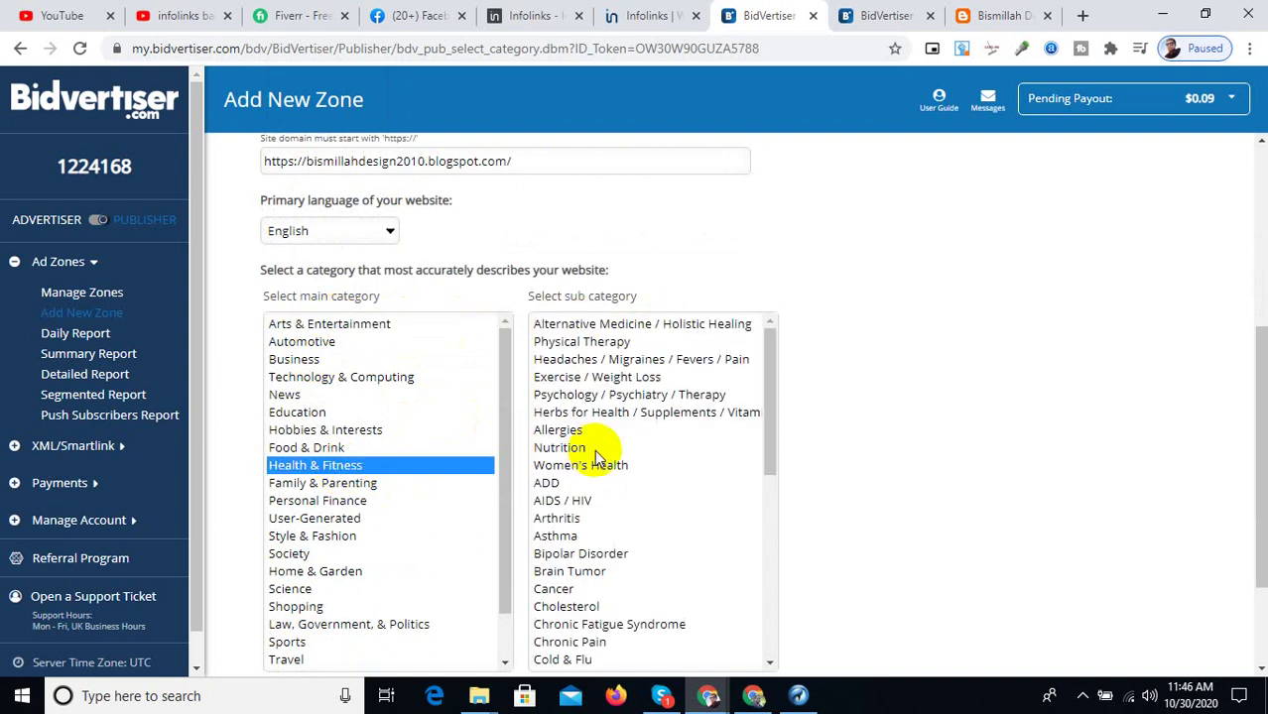
scroll(595, 457, down, 5)
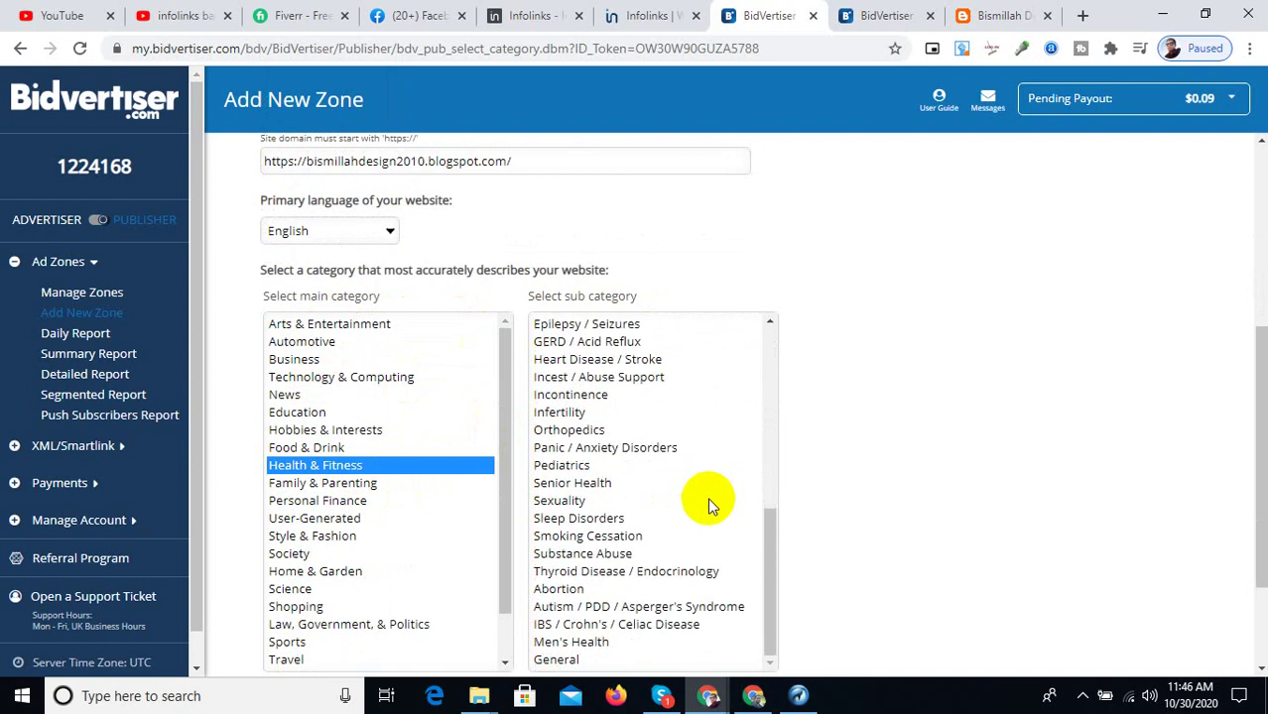
scroll(694, 509, up, 8)
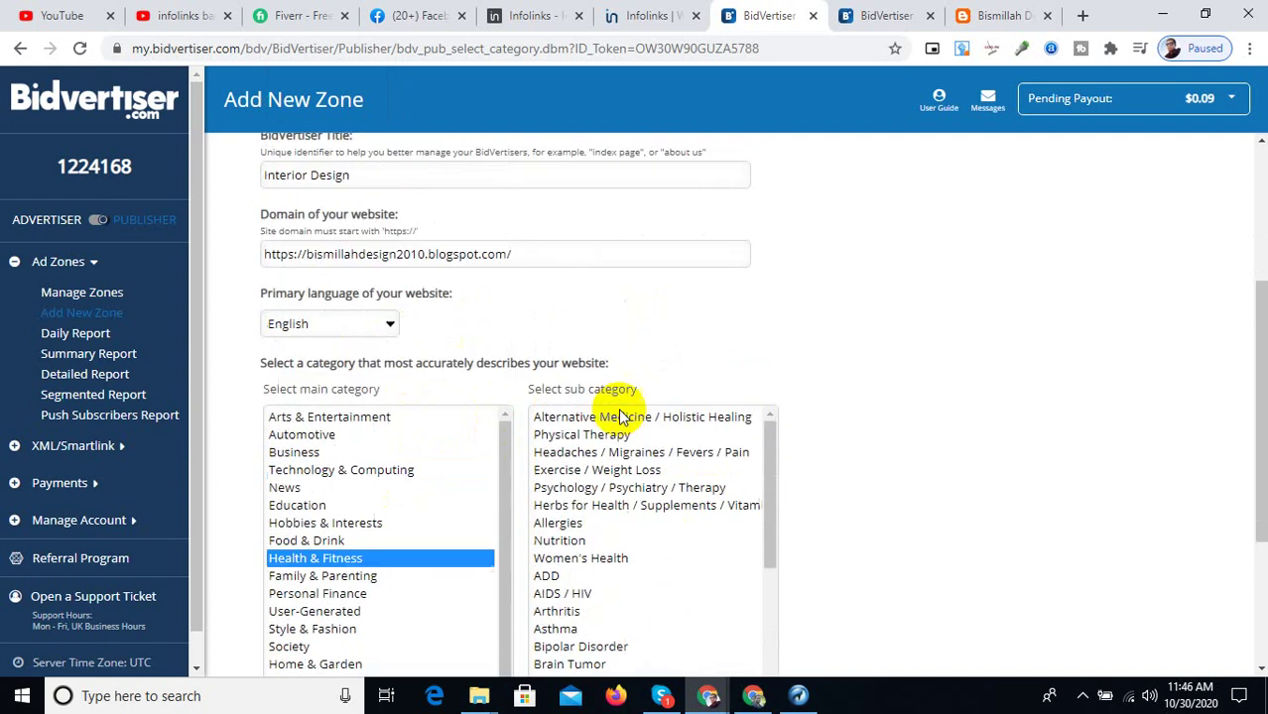
scroll(620, 417, up, 1)
scroll(645, 501, down, 5)
scroll(843, 556, down, 3)
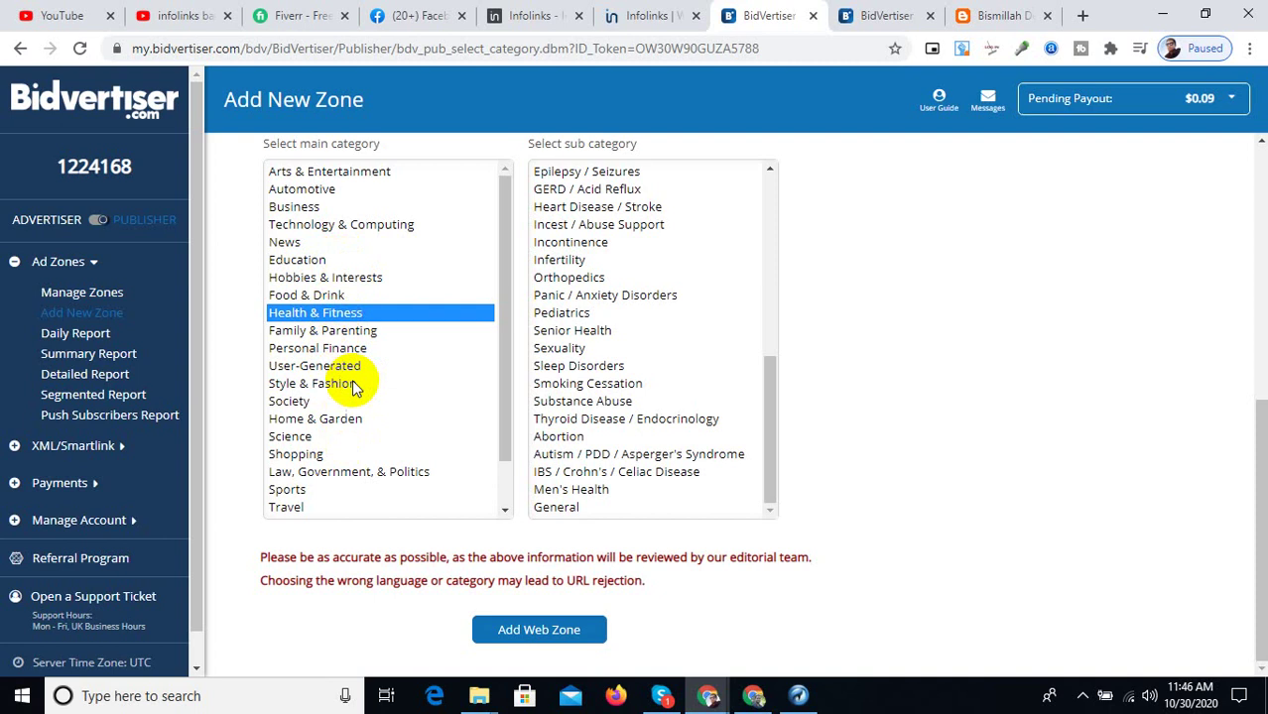
scroll(302, 496, down, 1)
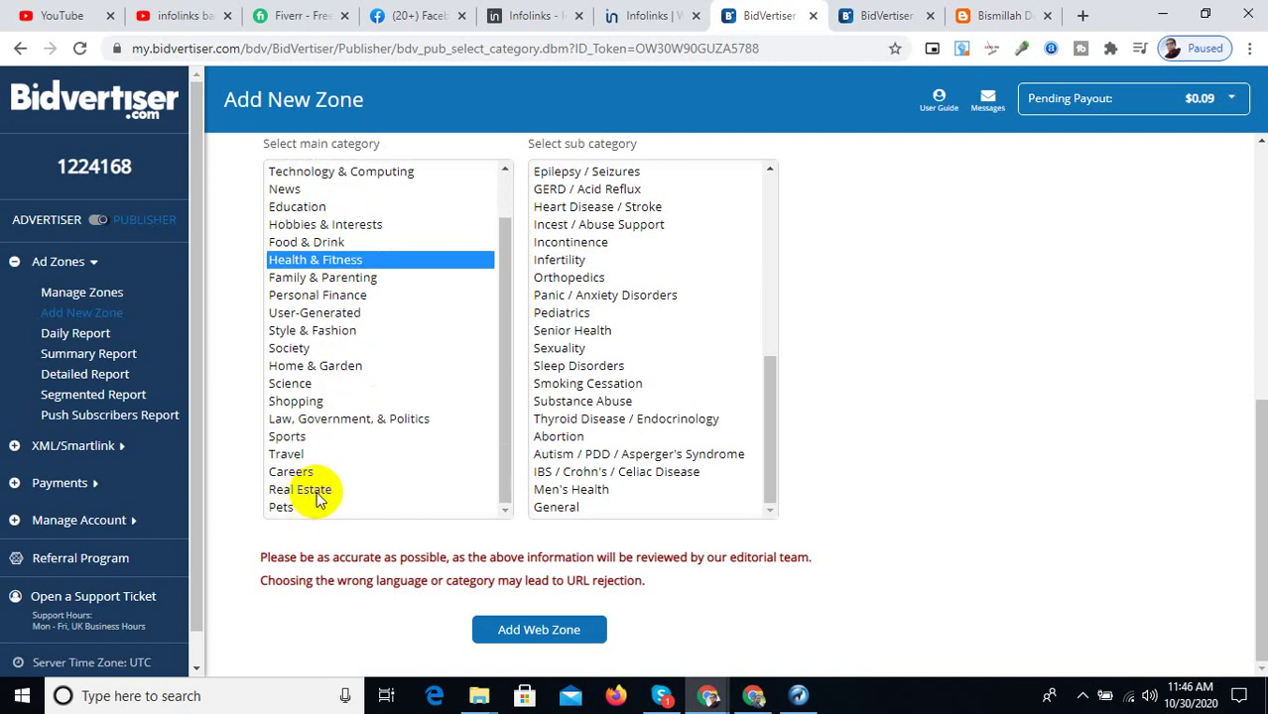
Pick category Real Estate with sub category Apartments and submit the web zone.
click(308, 490)
scroll(645, 427, up, 2)
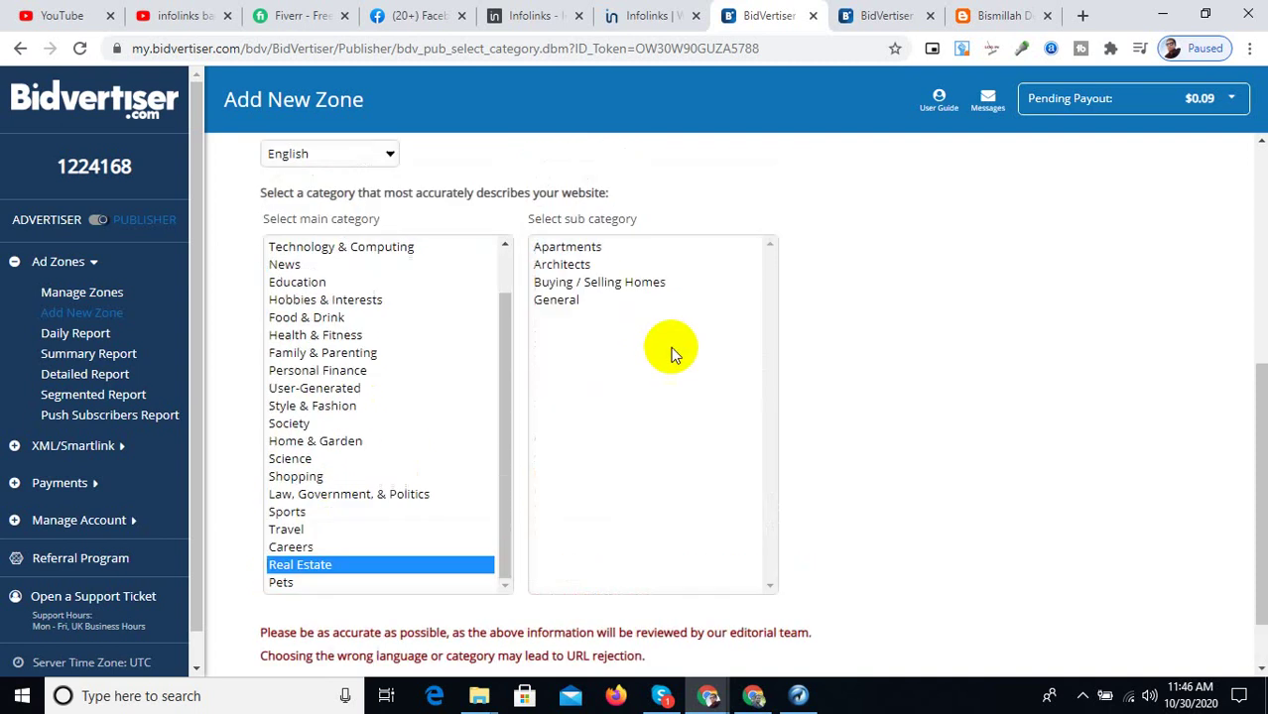
click(555, 374)
scroll(559, 374, down, 1)
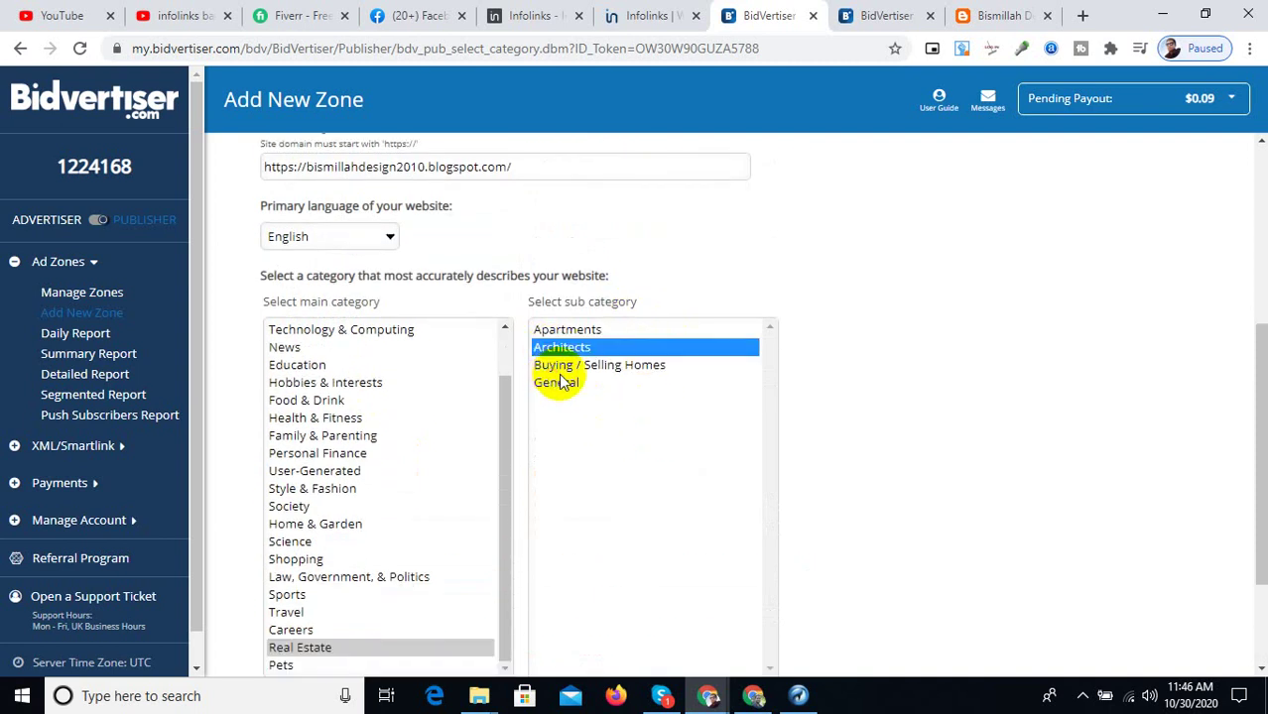
scroll(652, 391, down, 2)
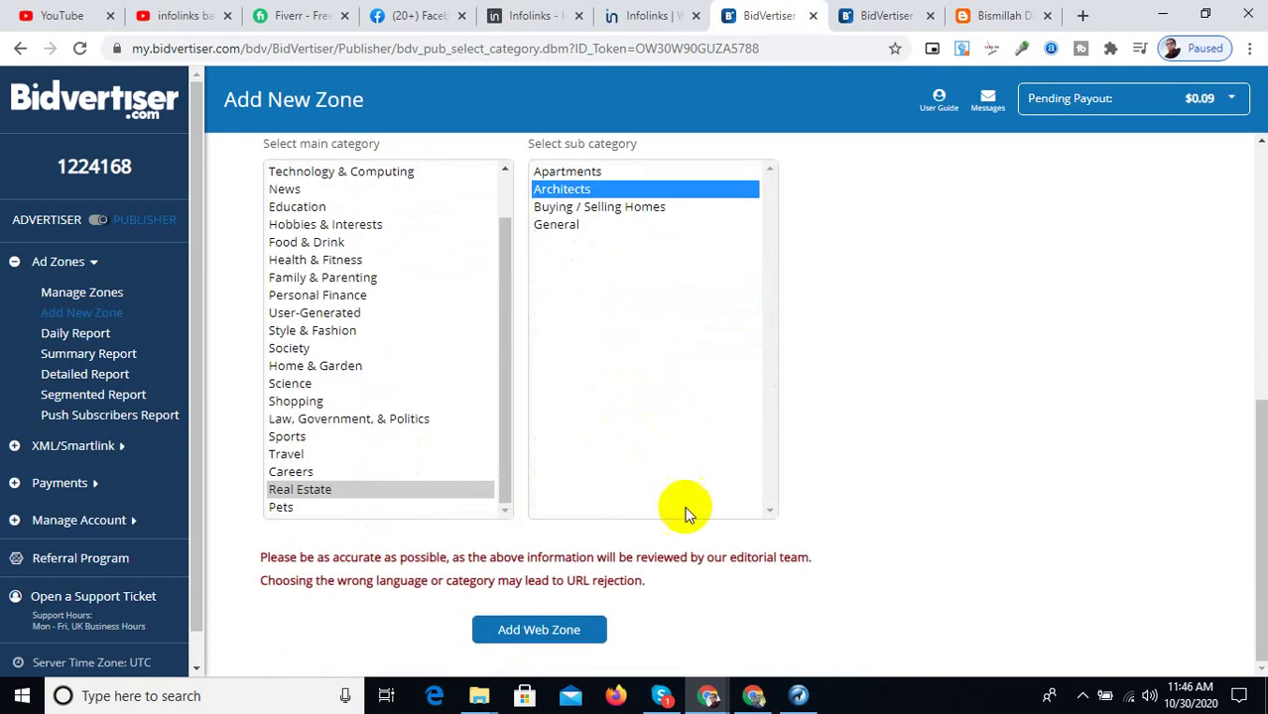
click(585, 173)
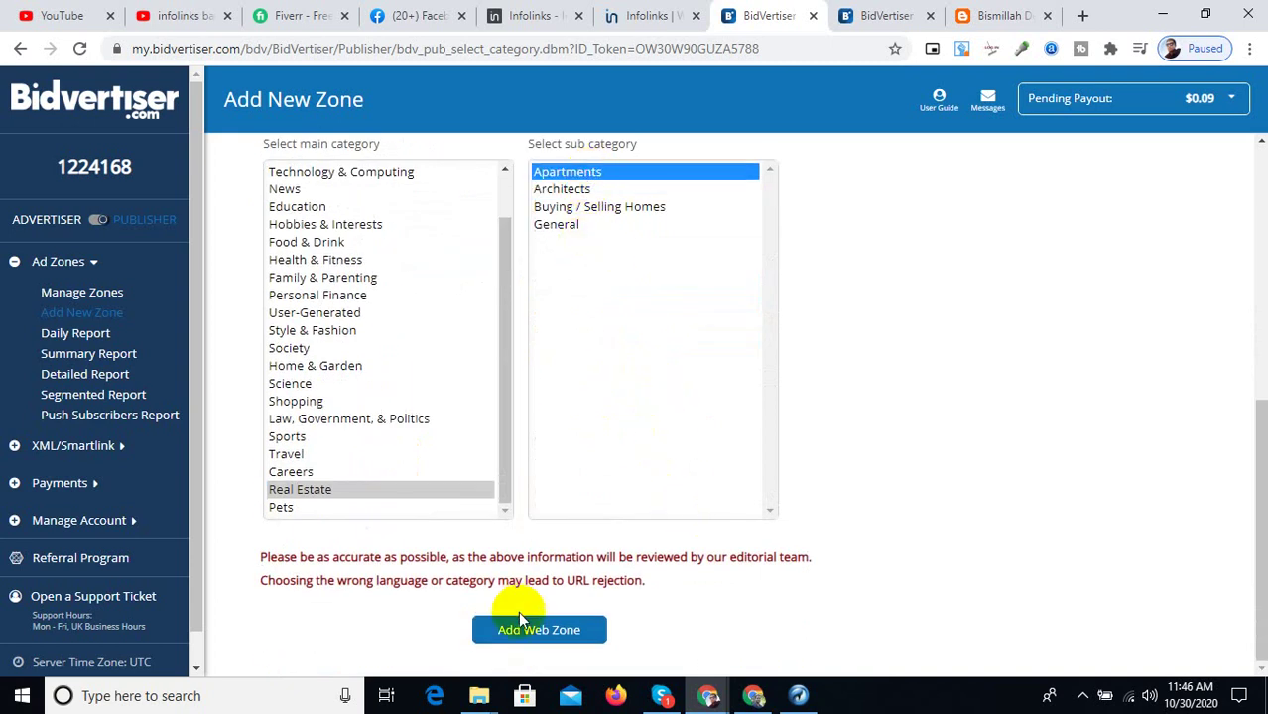
click(544, 640)
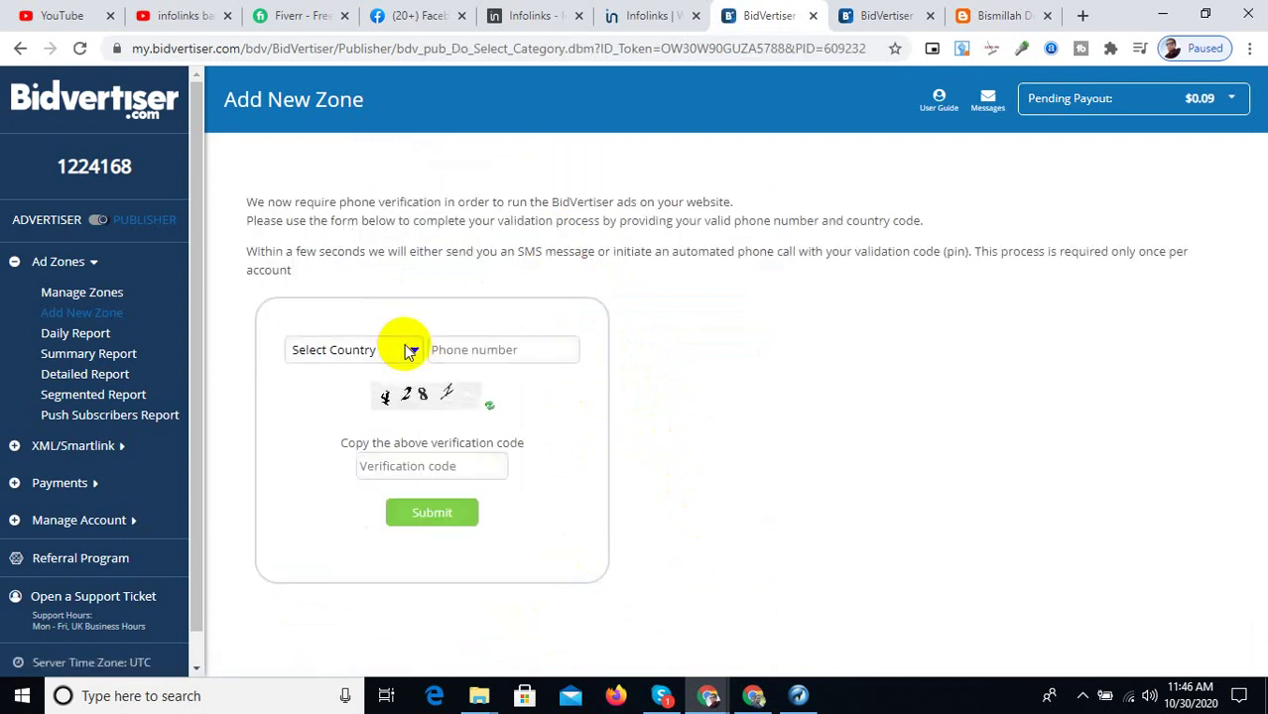
Enter country Bangladesh +880, the phone number and the image verification code, then submit.
click(404, 343)
click(398, 327)
click(492, 355)
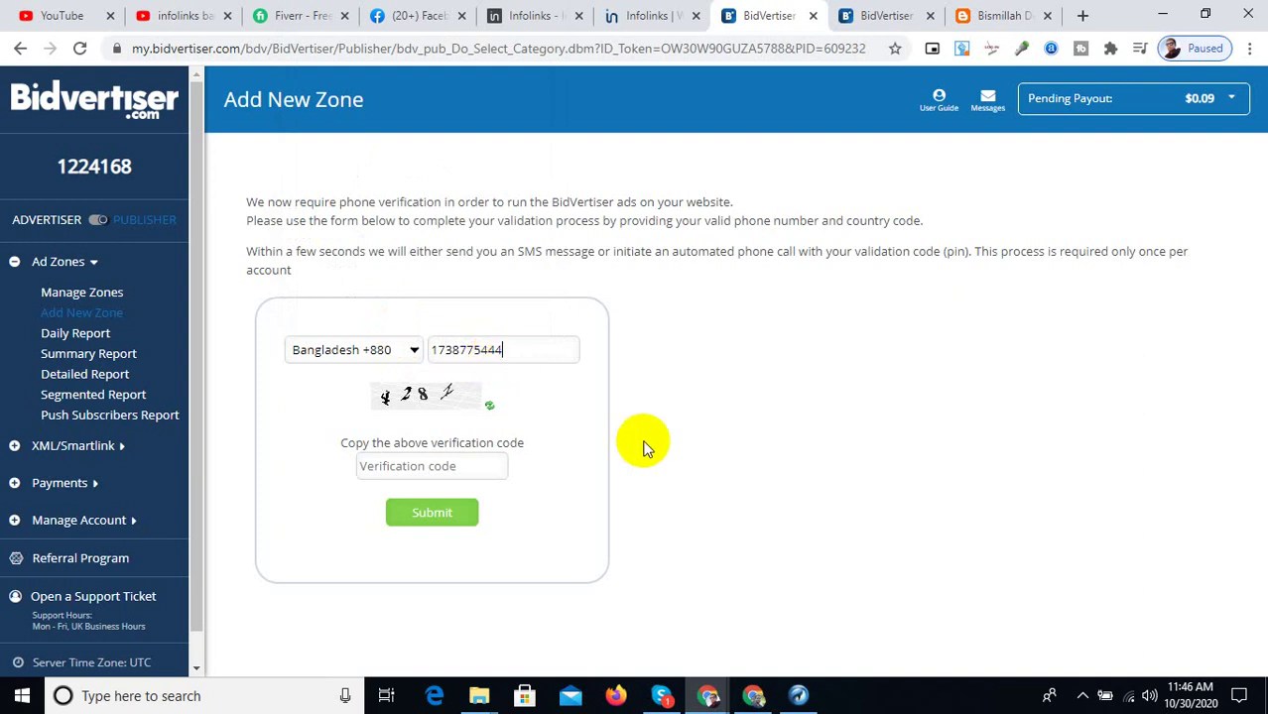
click(451, 469)
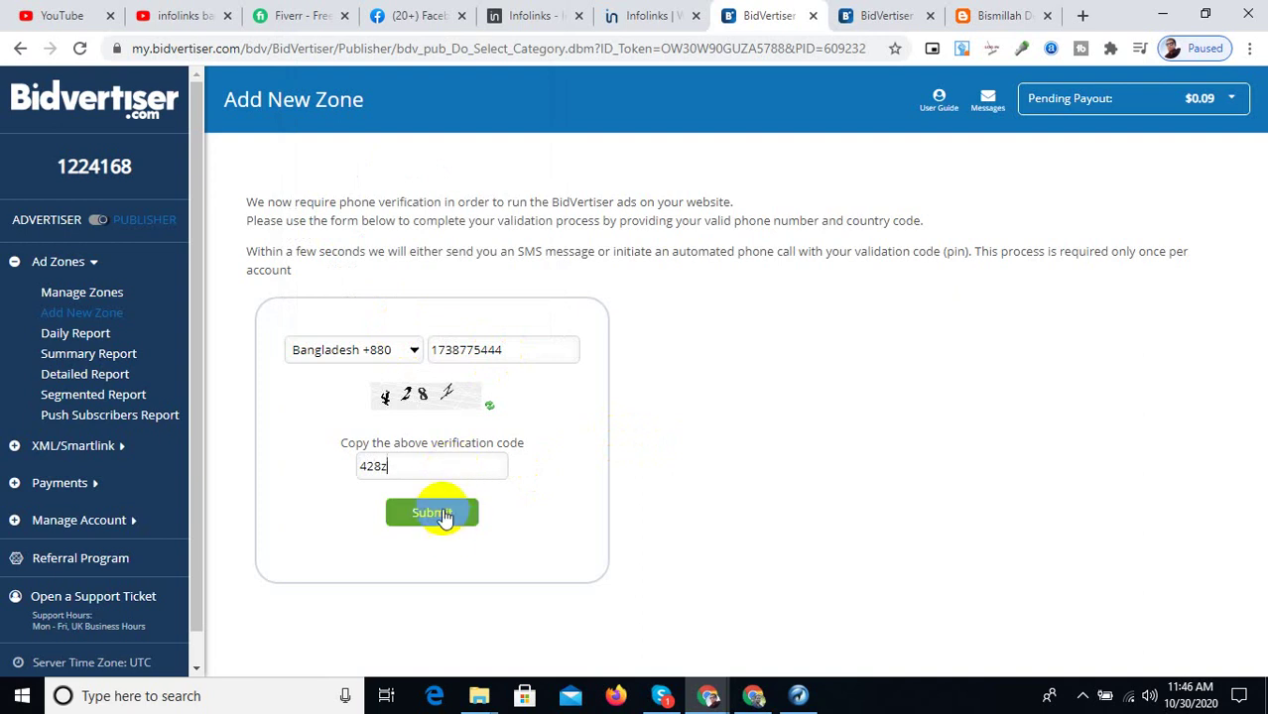
text(428z)
key(BackSpace)
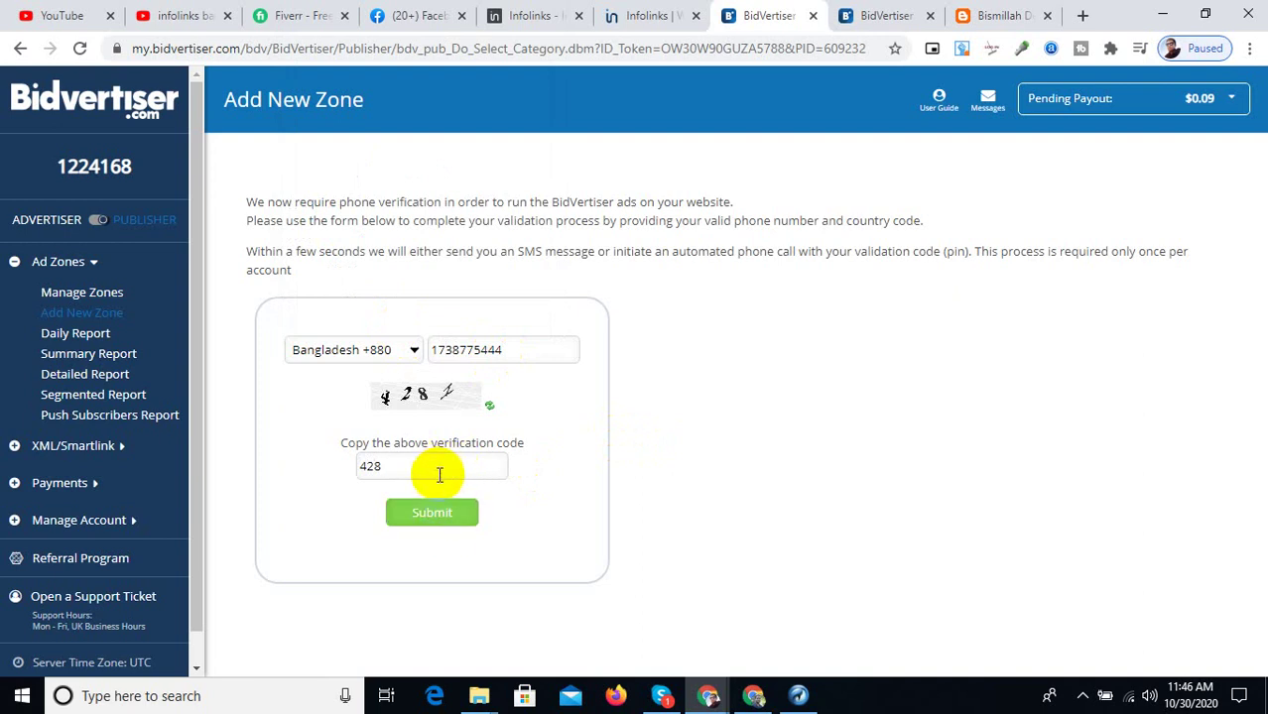
text(1)
click(433, 516)
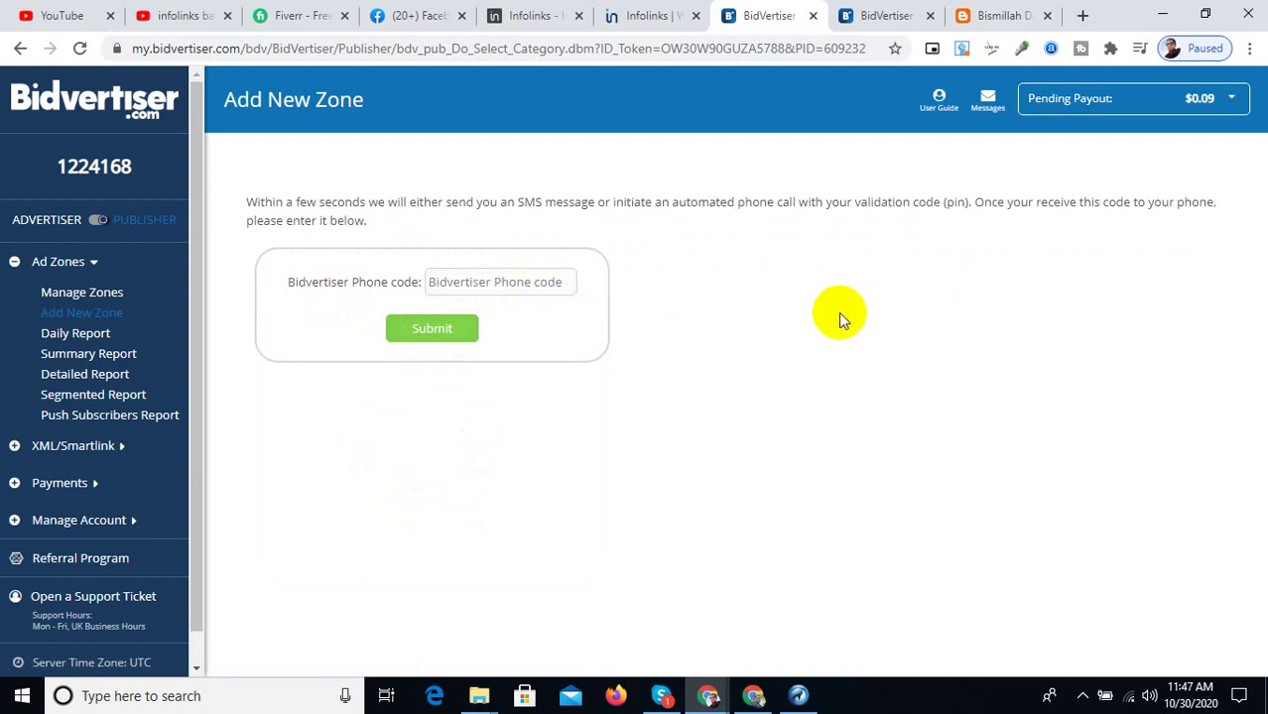
Glance at the blog tab and return to the Bidvertiser phone code page.
click(1022, 13)
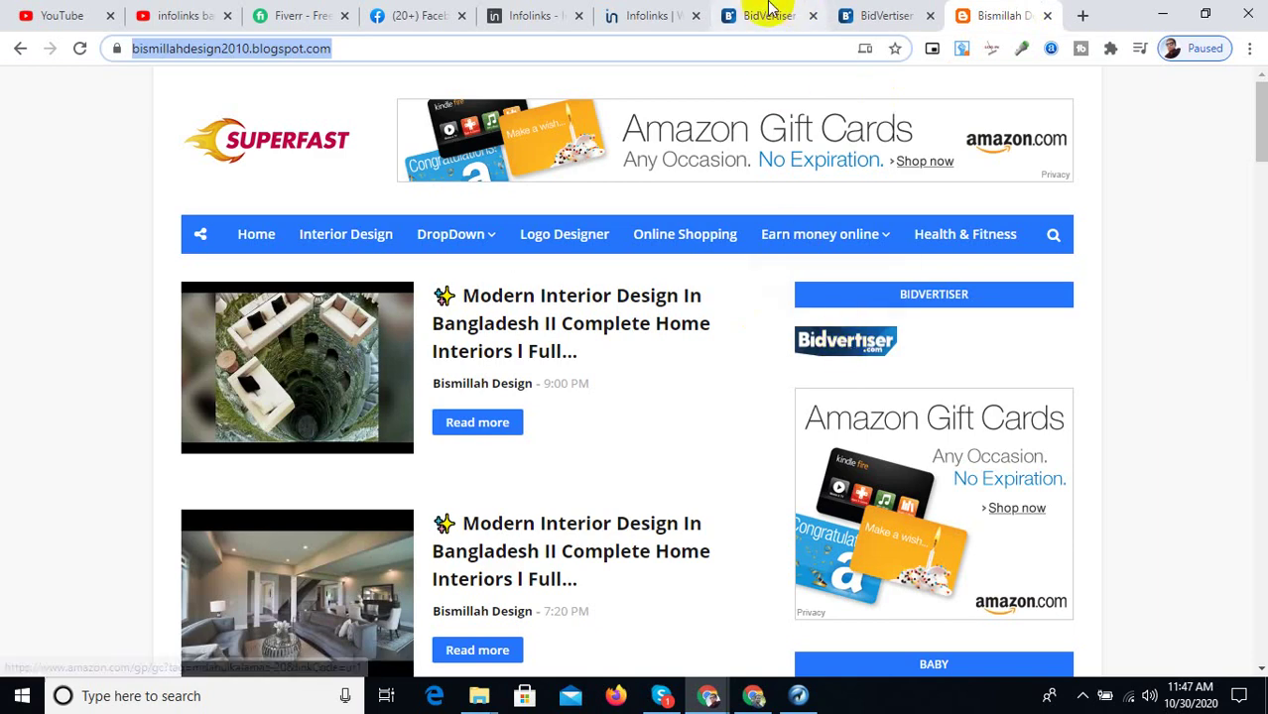
click(731, 12)
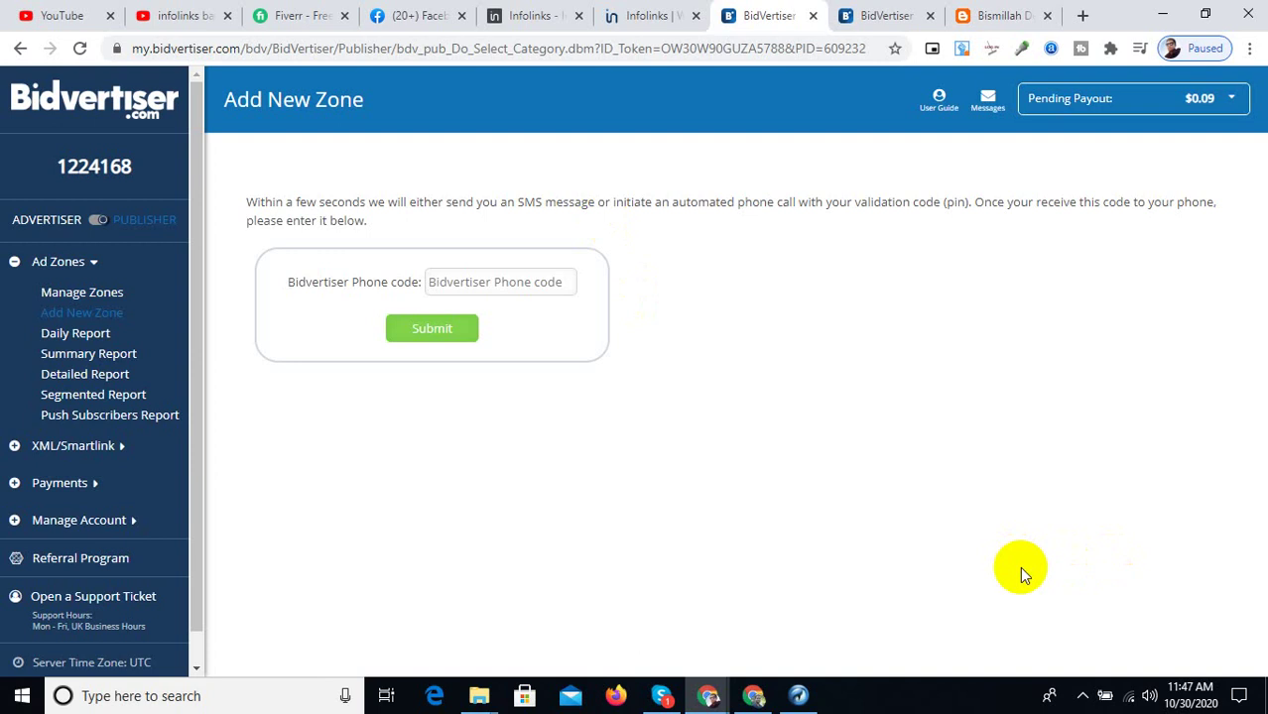
click(1083, 694)
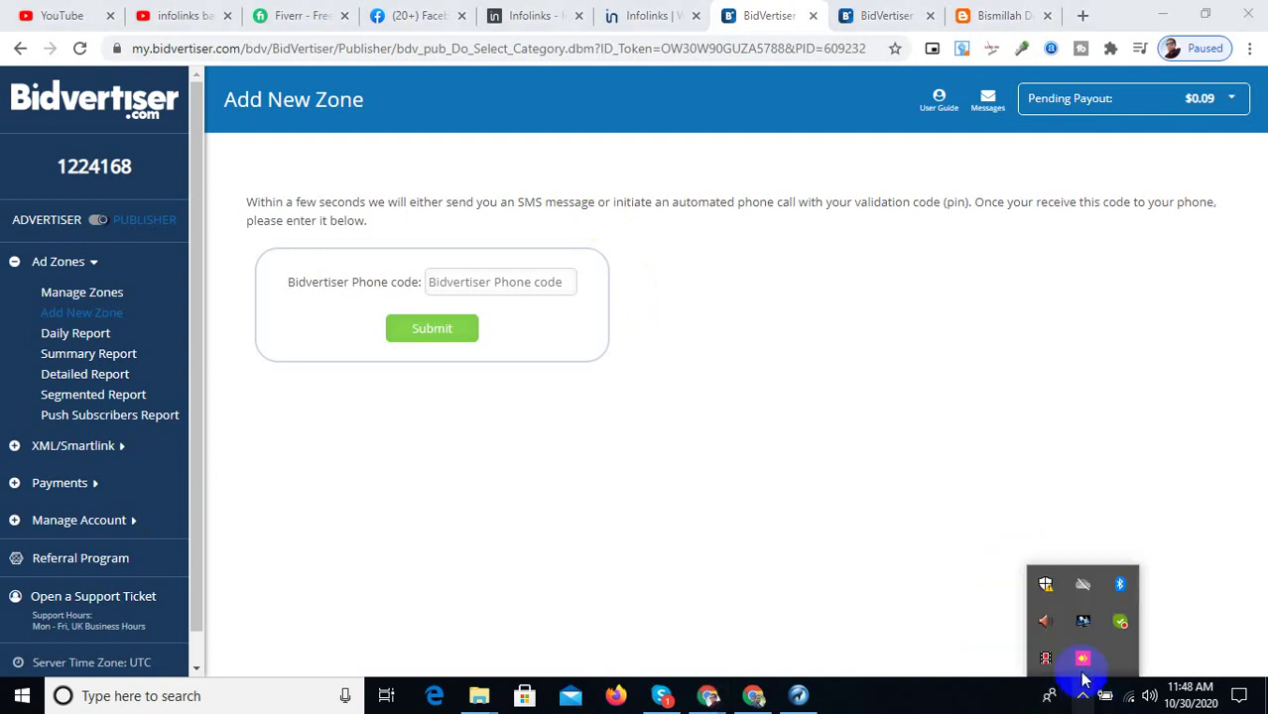
Enter the phone code received by SMS and submit it, resubmitting until it is accepted.
click(1047, 657)
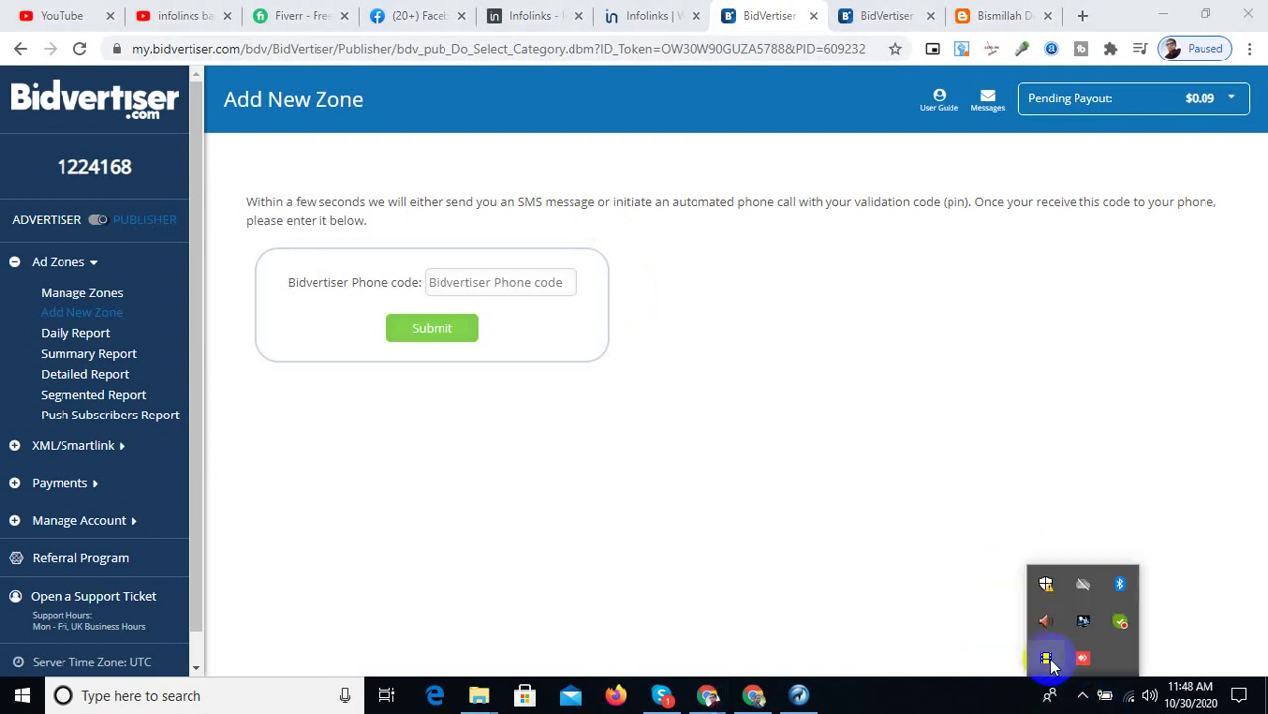
click(497, 285)
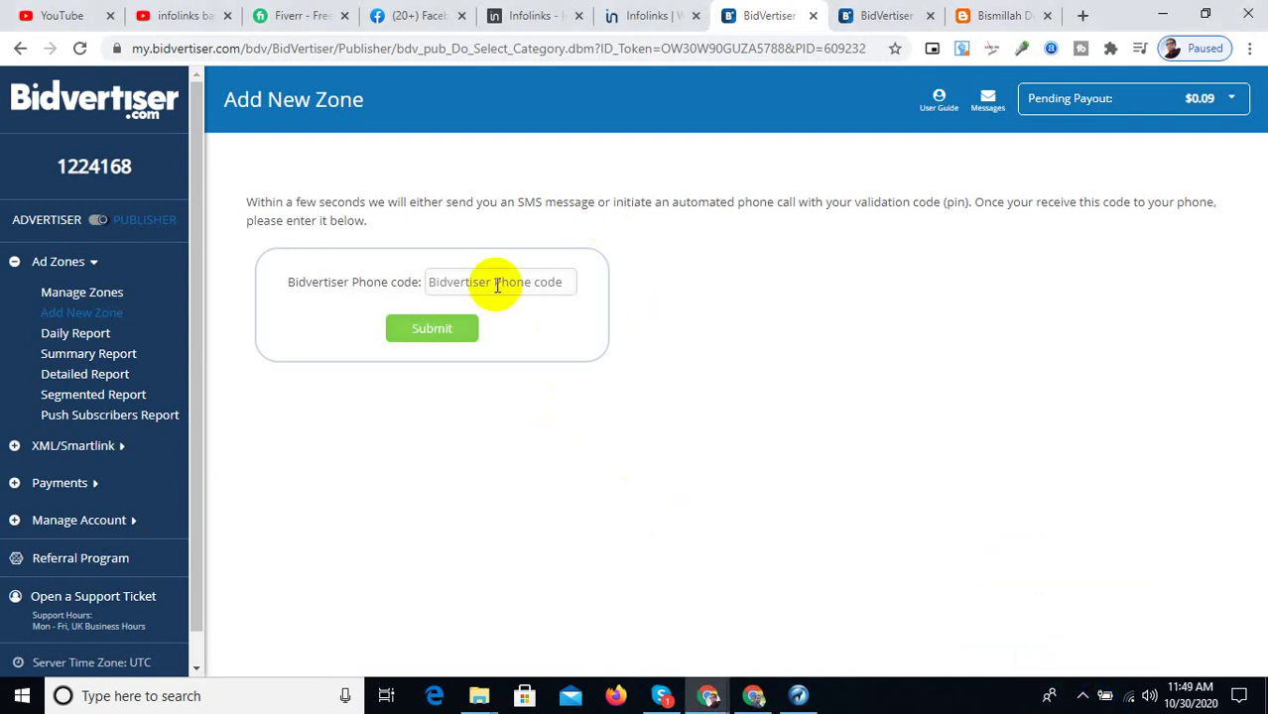
click(456, 337)
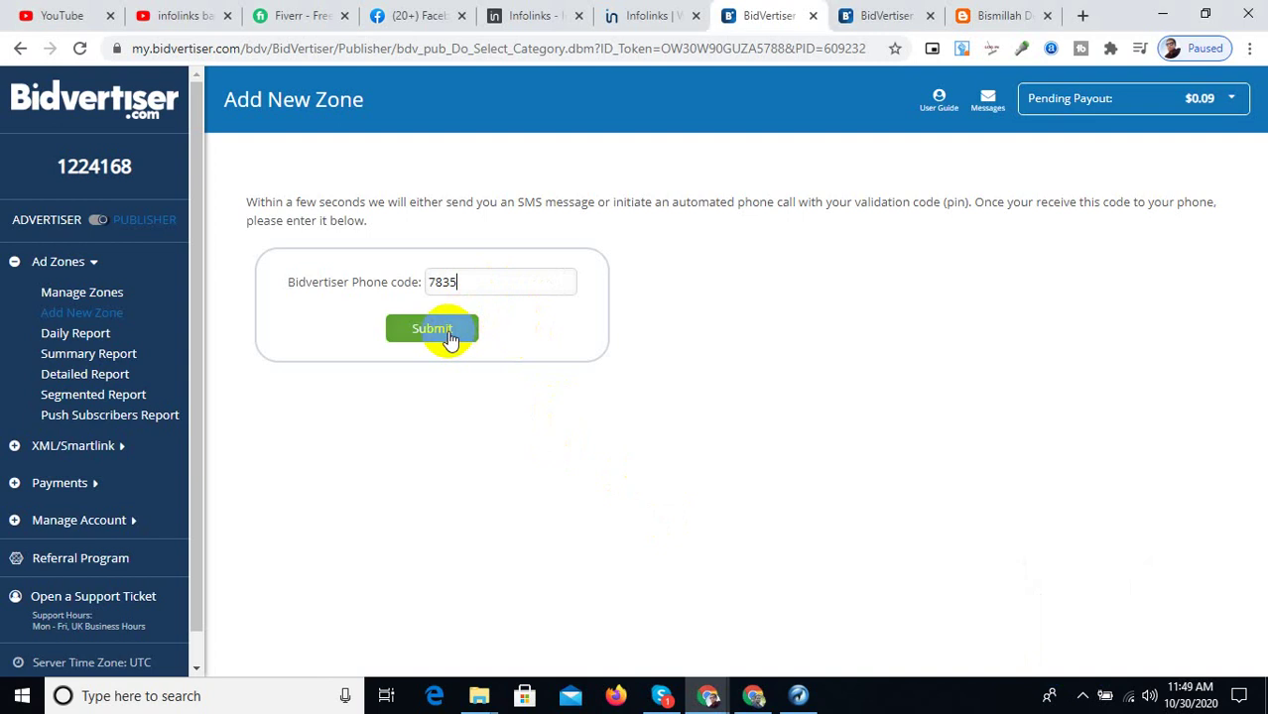
click(452, 340)
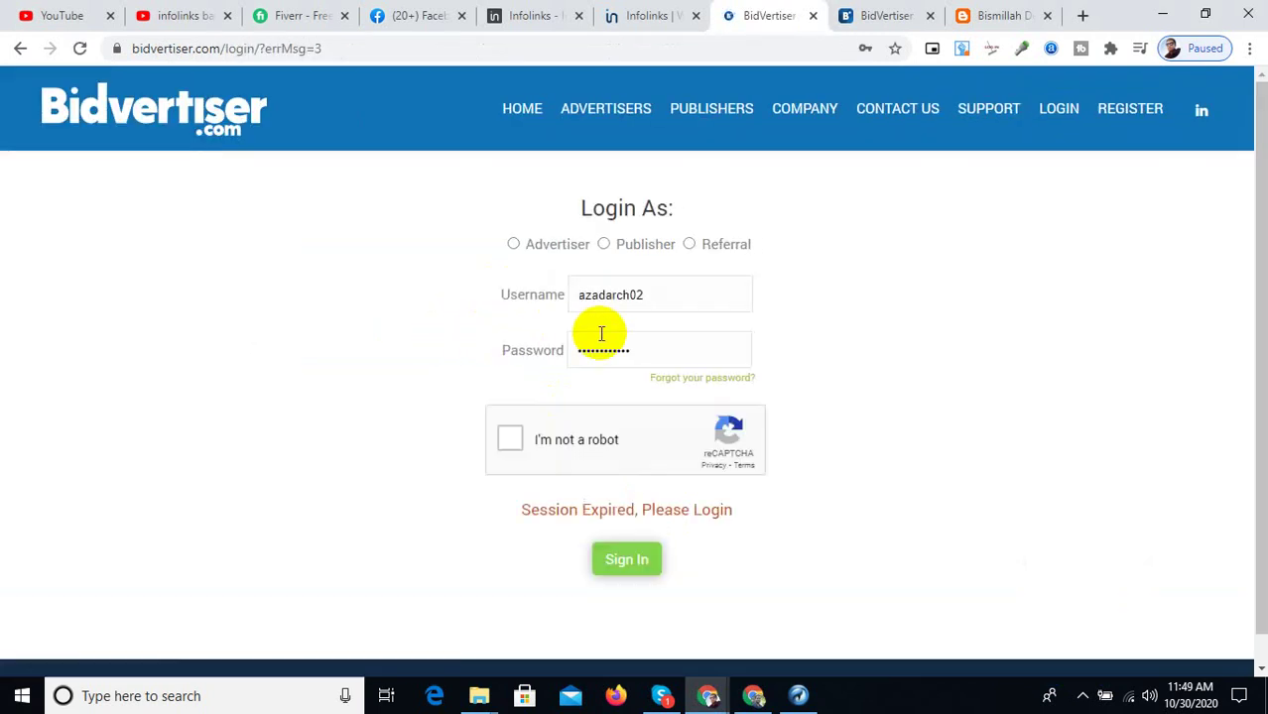
click(1082, 696)
click(1054, 657)
click(1083, 696)
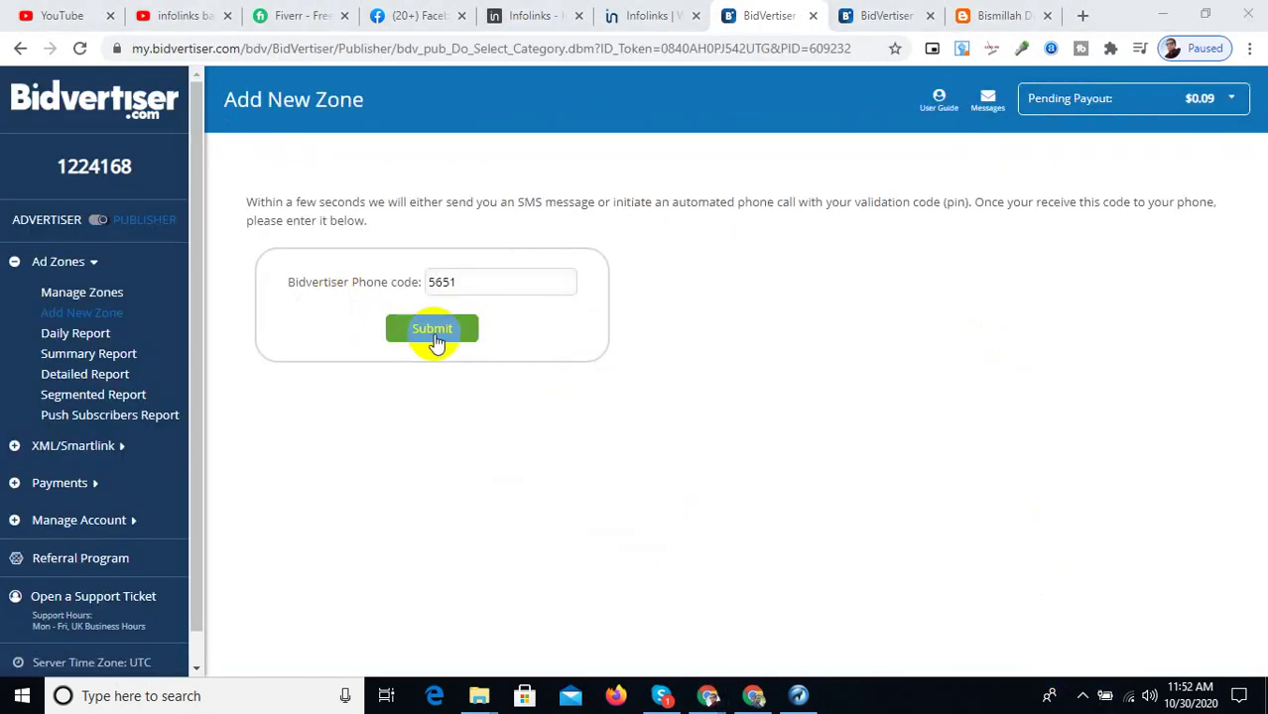
click(434, 335)
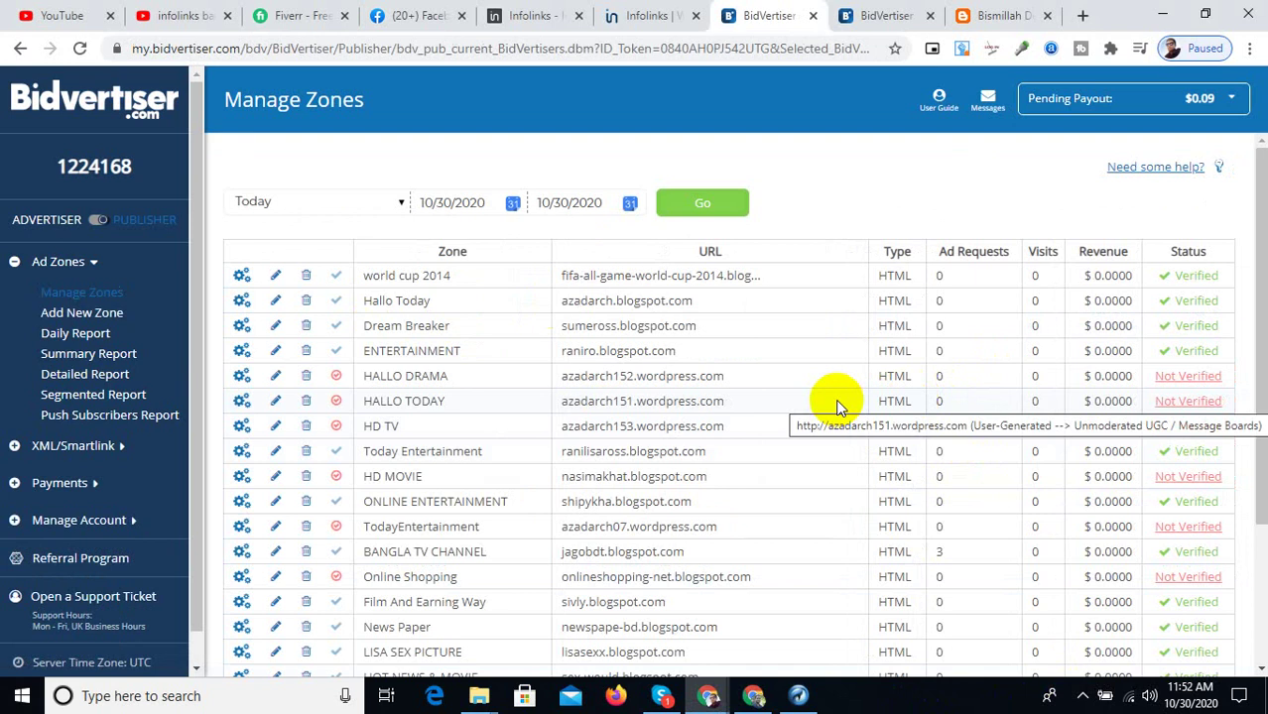
Scroll Manage Zones down to the Interior Design row marked Not Verified.
scroll(595, 506, down, 3)
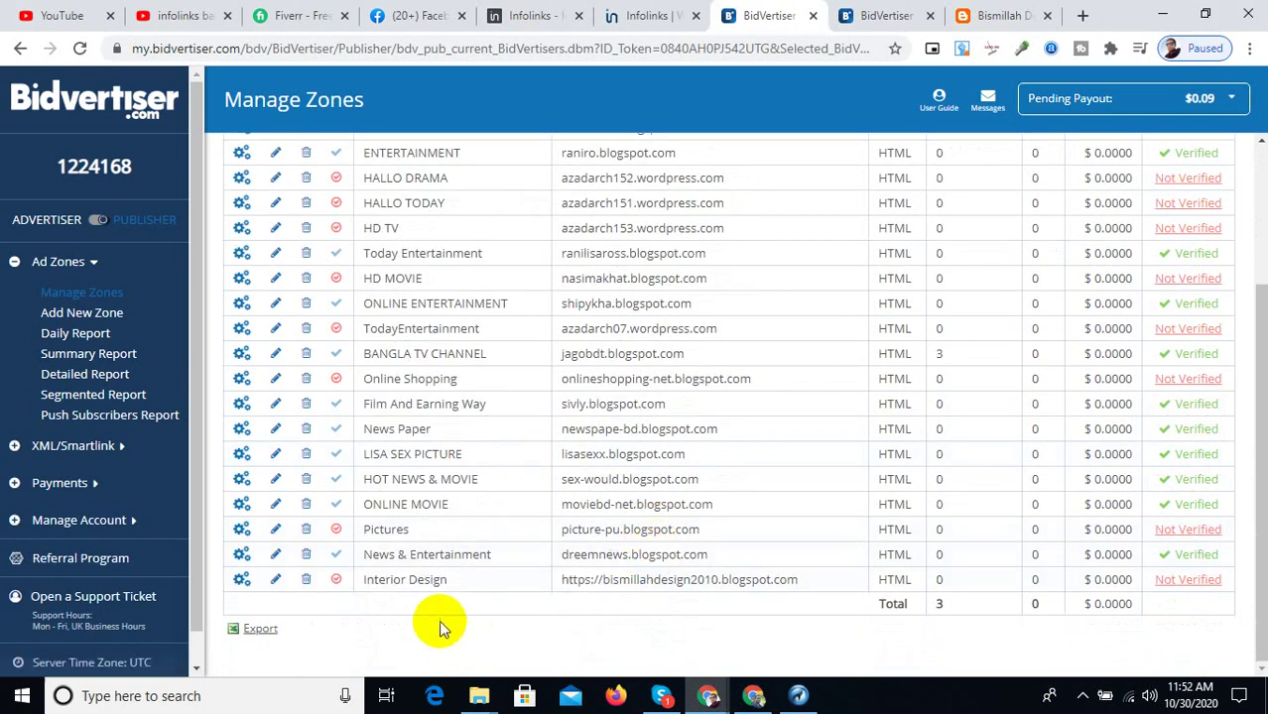
Check why the Interior Design zone is not verified and start a blank Notepad document.
click(1193, 587)
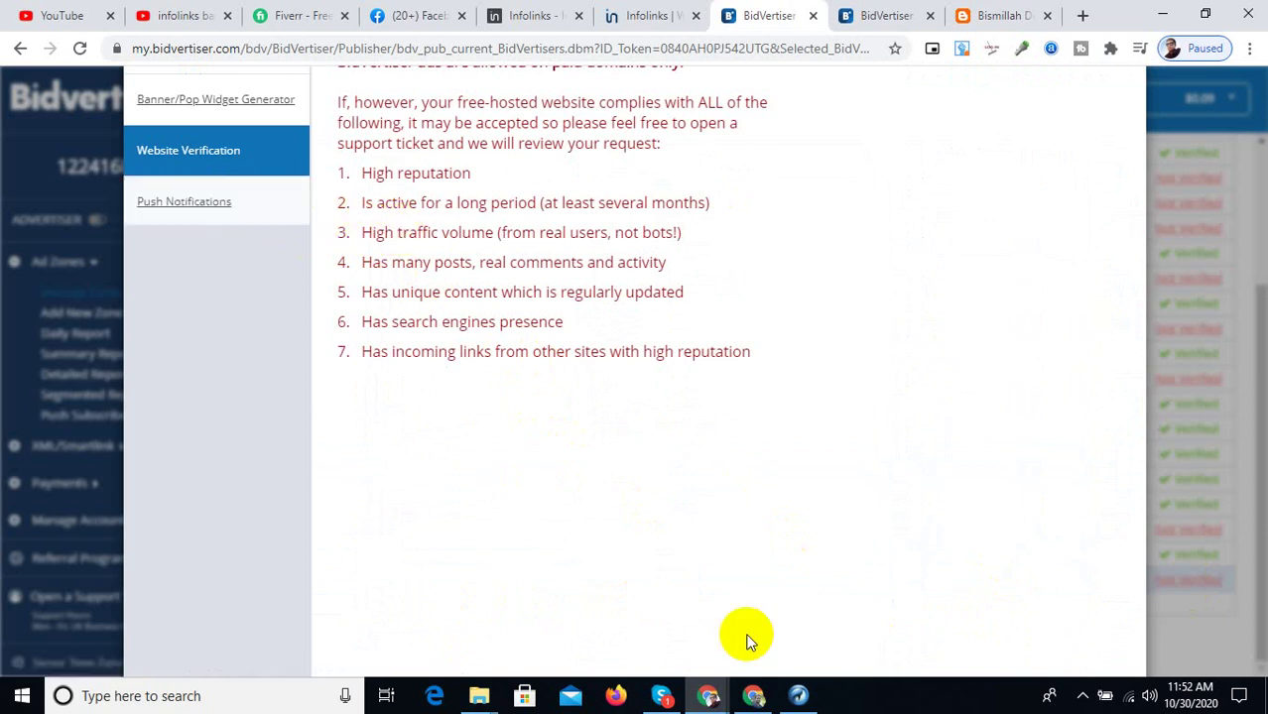
click(274, 702)
text(not)
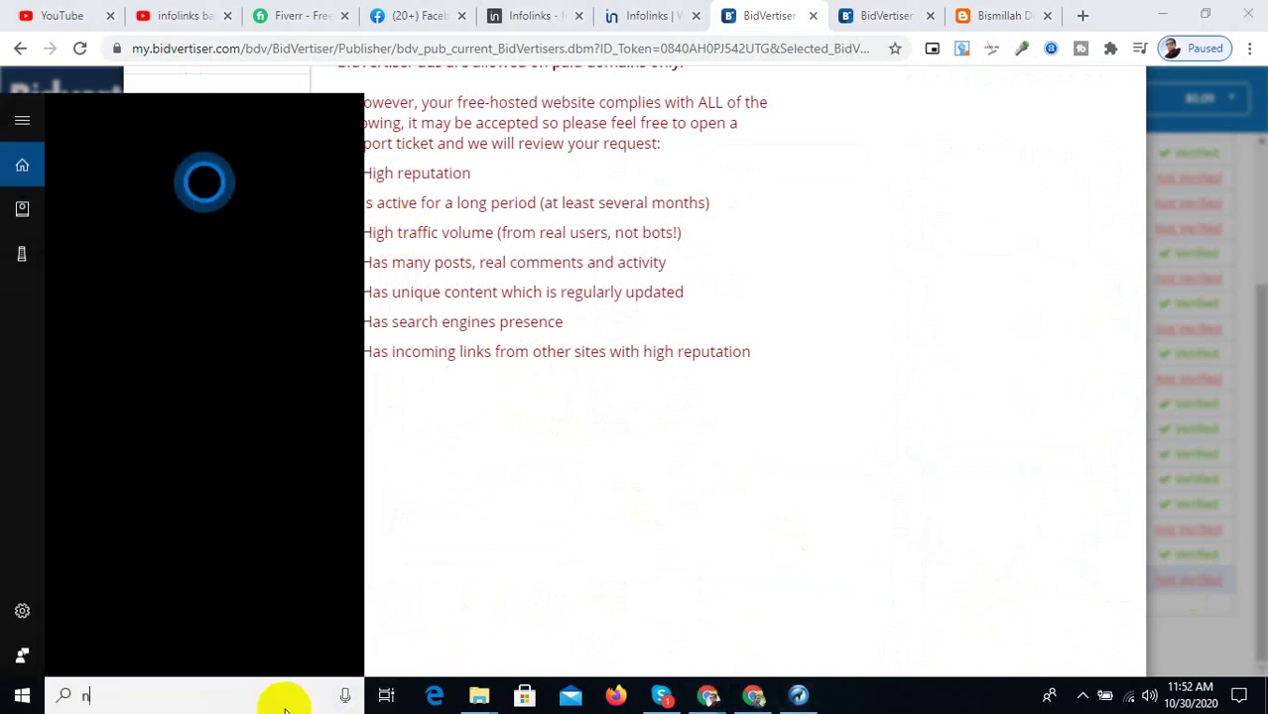
click(210, 203)
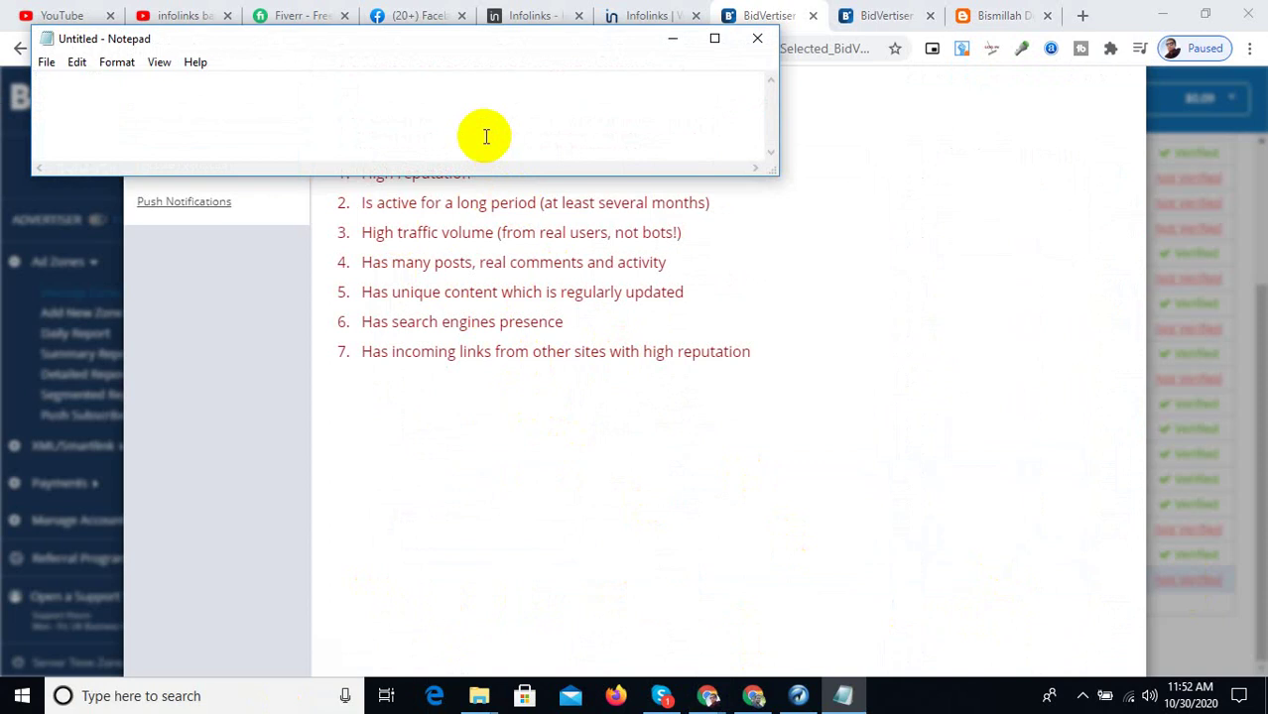
Jot down the code in Notepad, then minimize it to view the free-hosted site requirements.
click(673, 38)
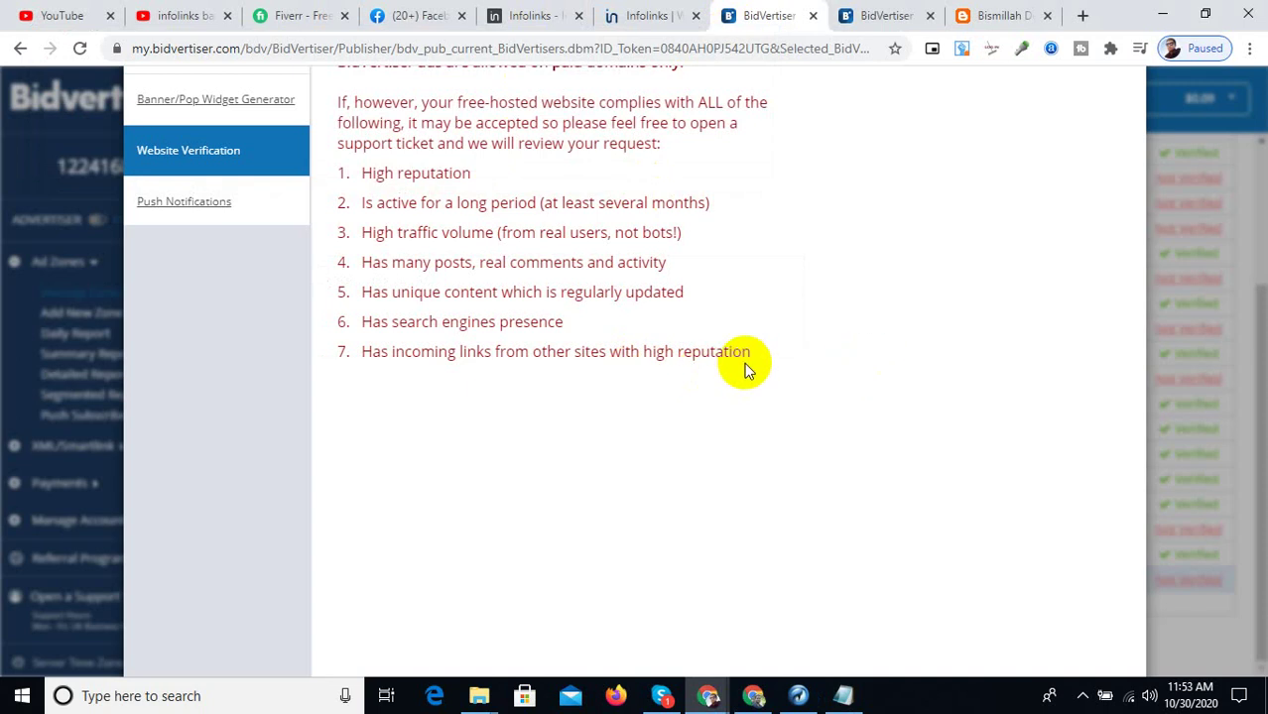
click(764, 343)
Return to the Manage Zones tab and edit the News & Entertainment zone.
click(970, 12)
click(886, 15)
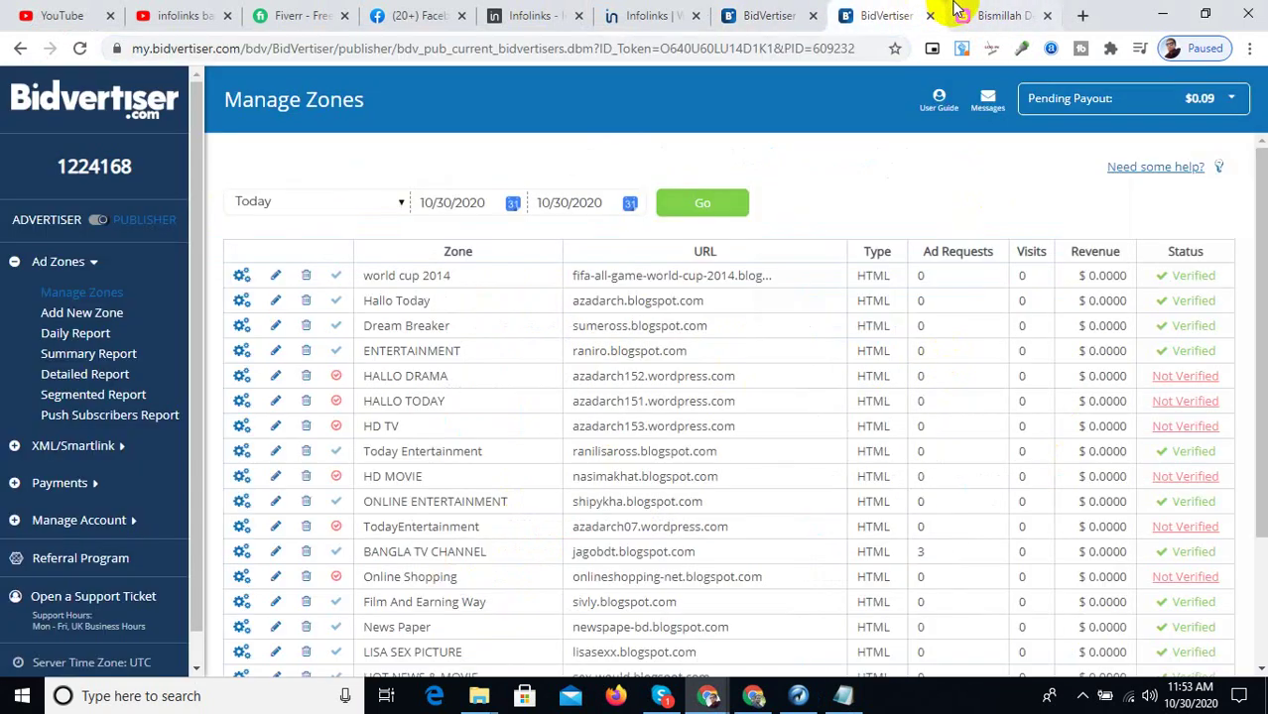
scroll(487, 566, down, 3)
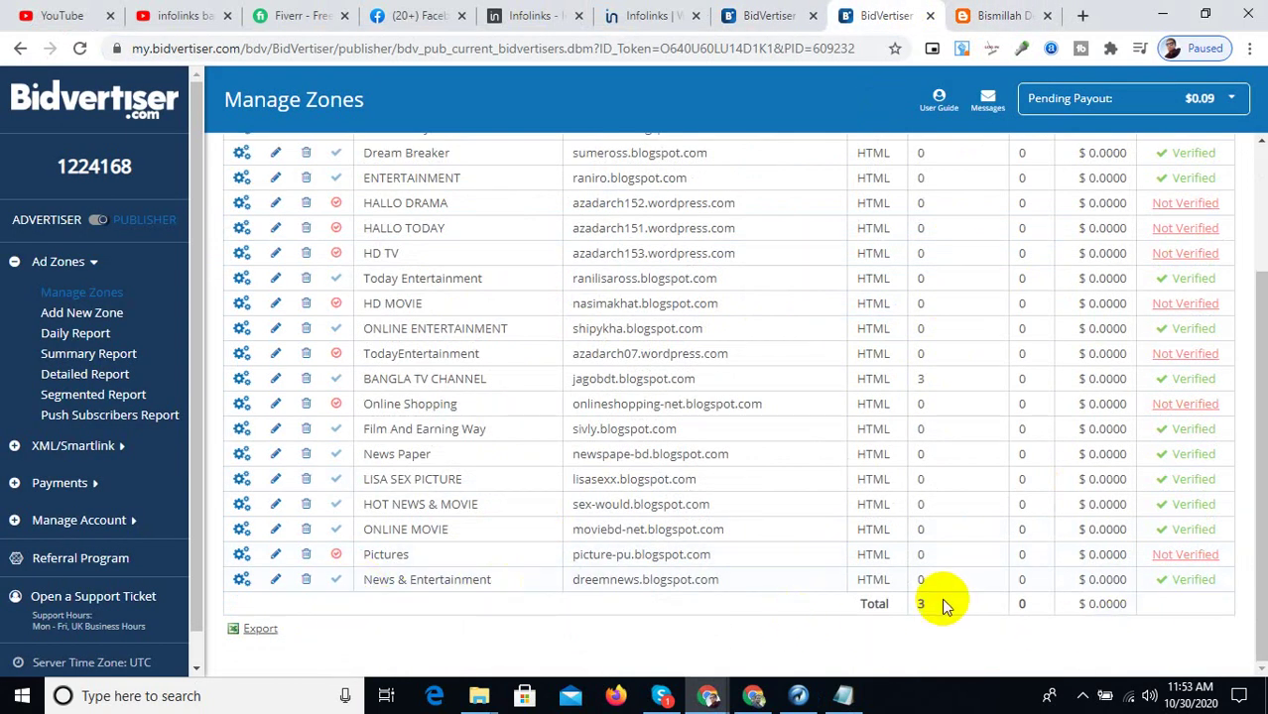
click(274, 580)
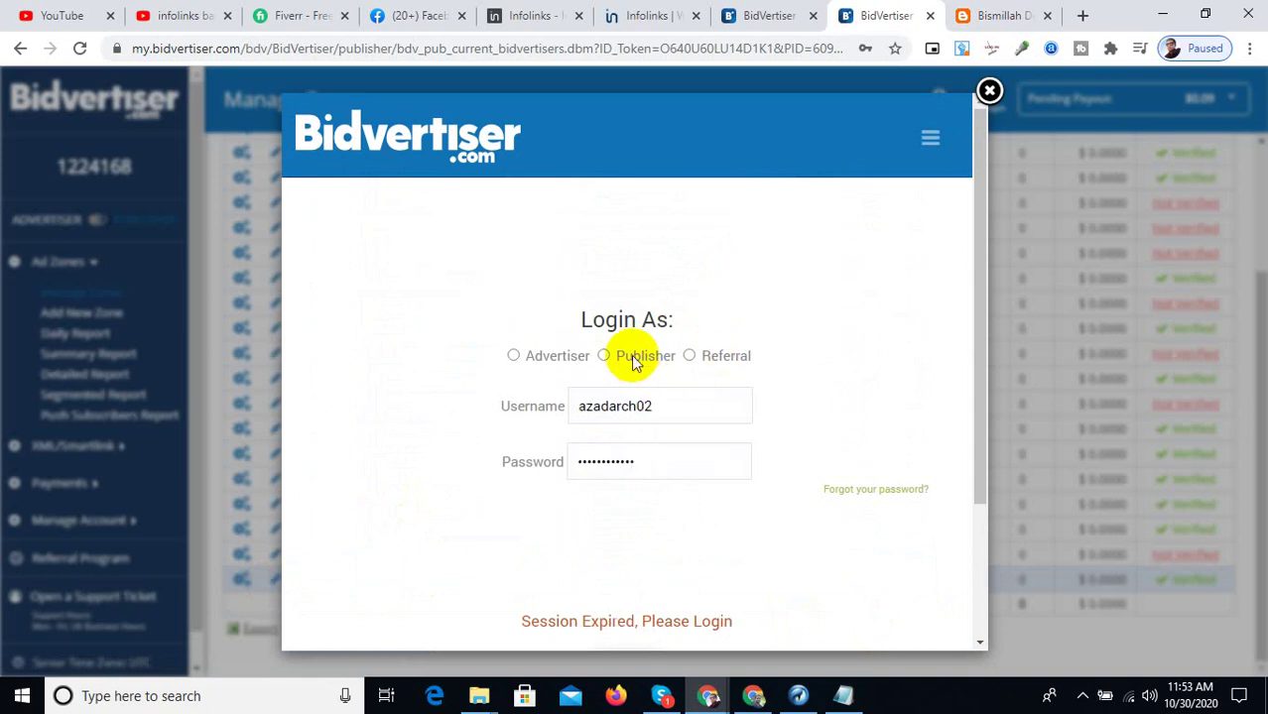
Log back in as a publisher past the reCAPTCHA check and dismiss the expired-session prompt.
click(629, 354)
click(514, 552)
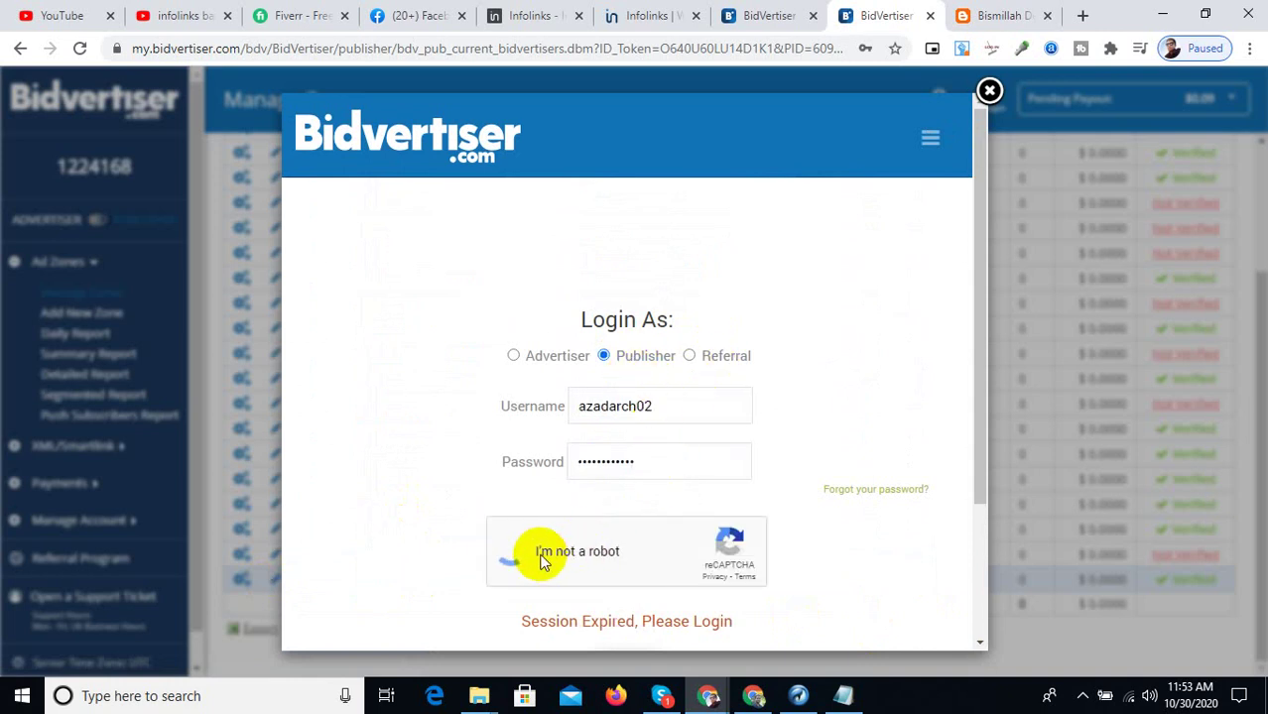
click(985, 95)
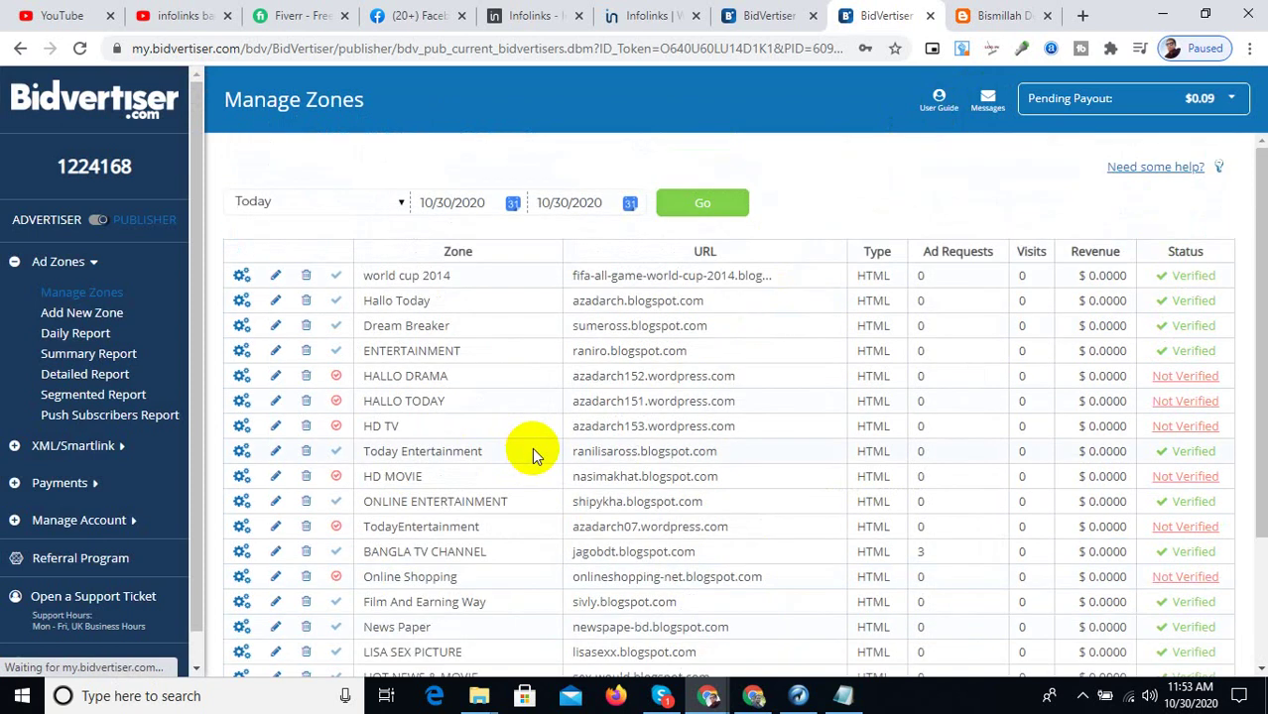
click(1083, 695)
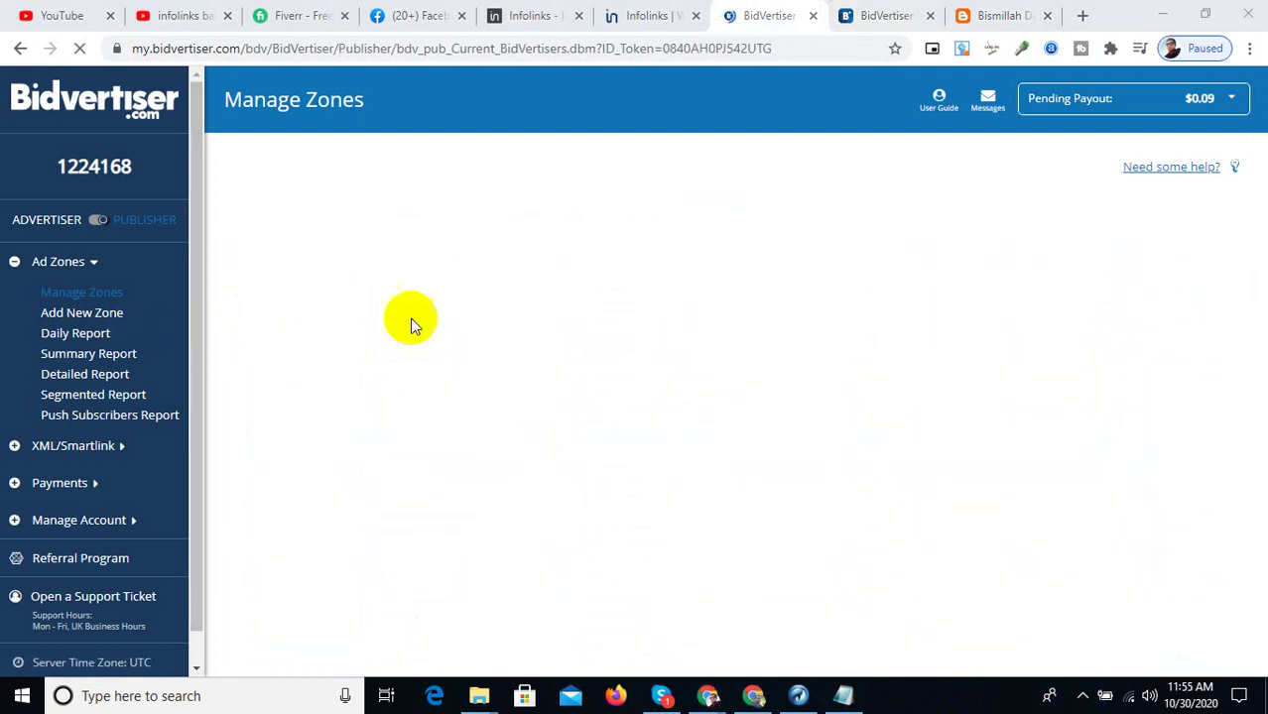
Review the Referral Program's advertiser and publisher referral codes, then return to the Bismillah Design blog.
click(77, 570)
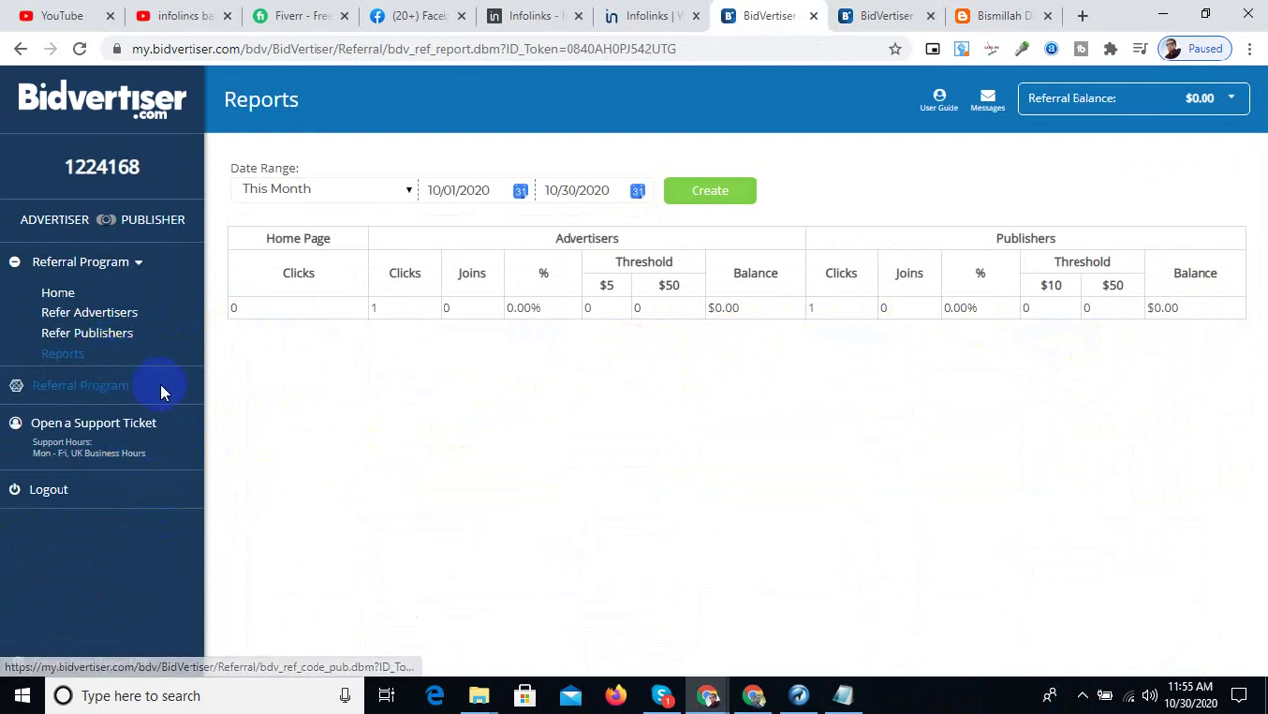
click(124, 318)
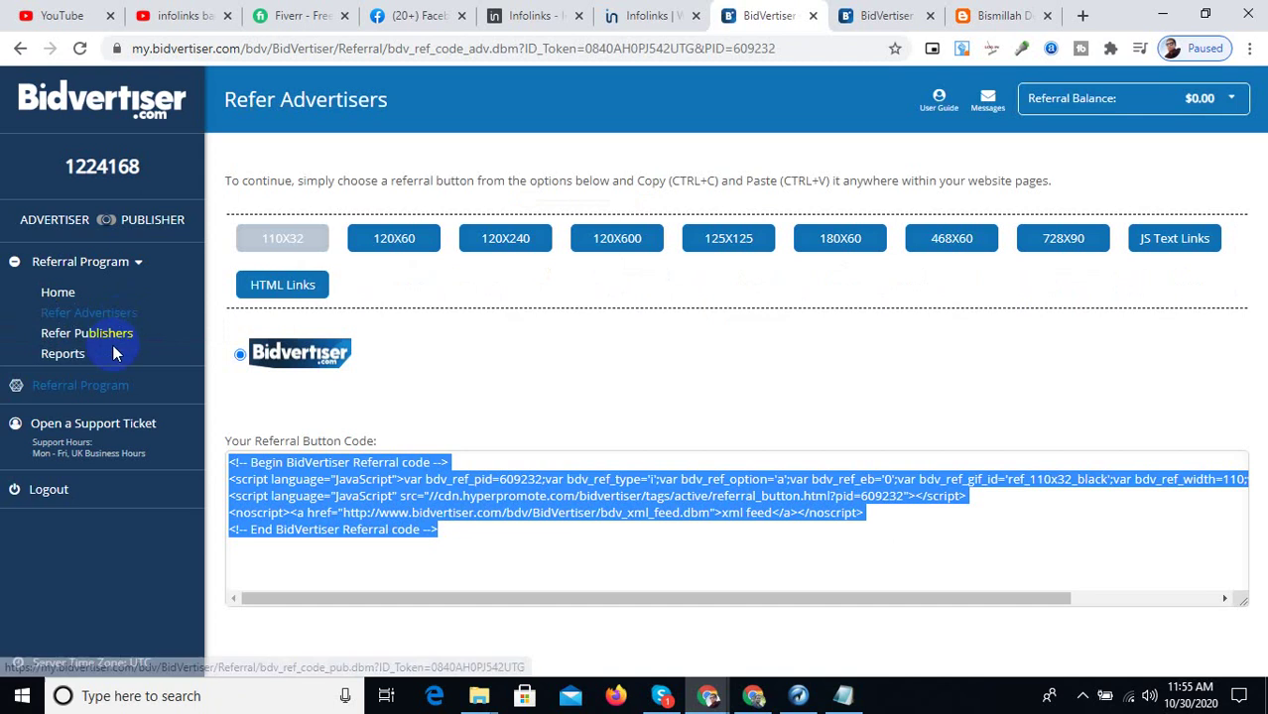
click(118, 347)
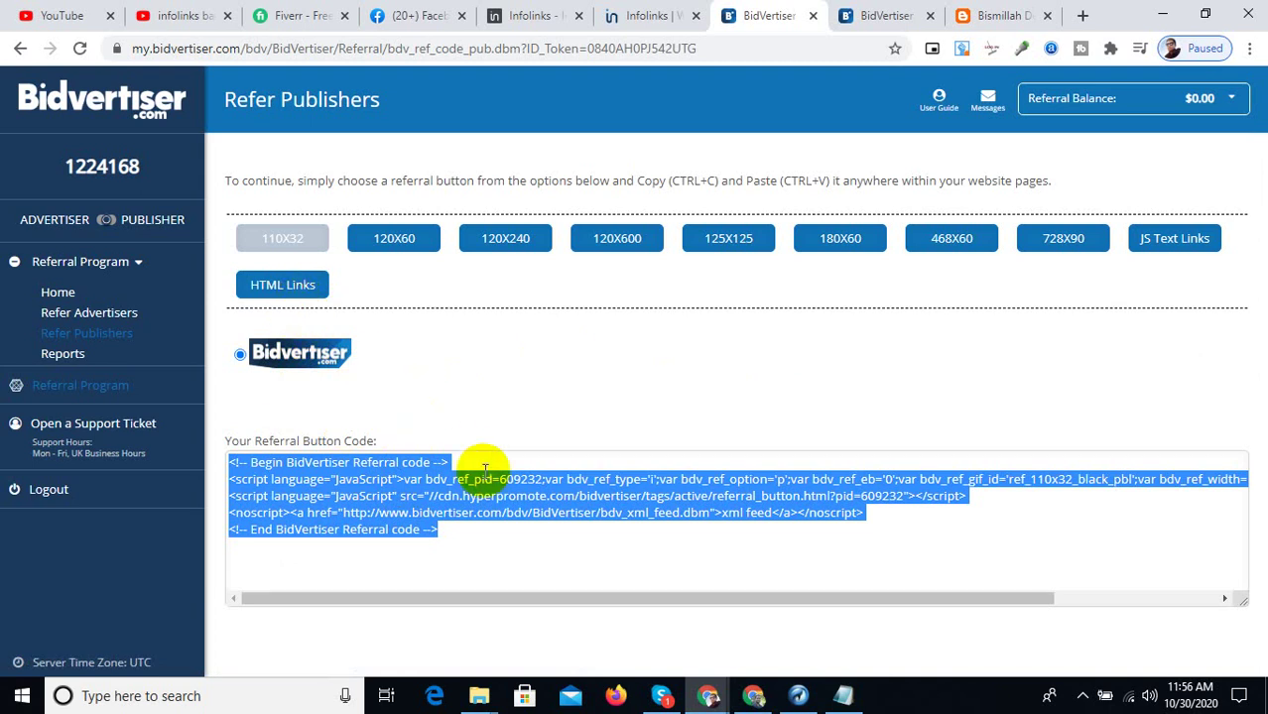
click(991, 15)
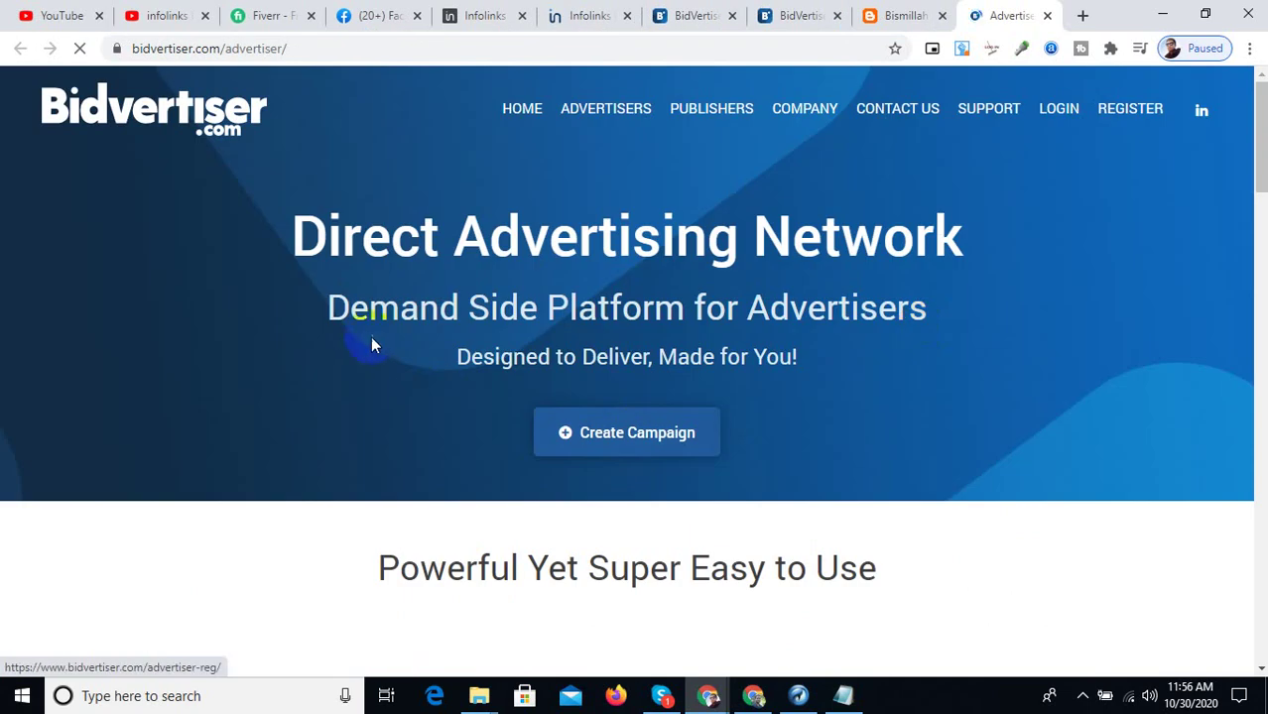
scroll(472, 391, down, 3)
scroll(472, 391, up, 3)
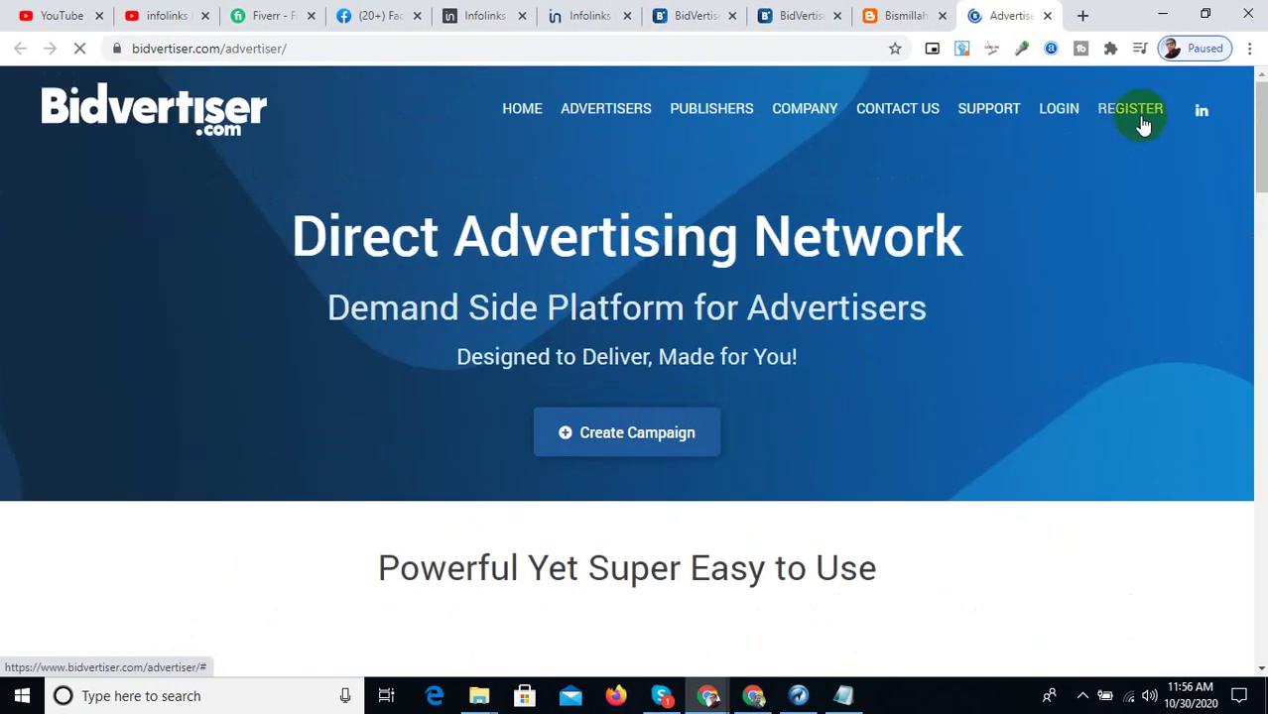
scroll(630, 461, down, 12)
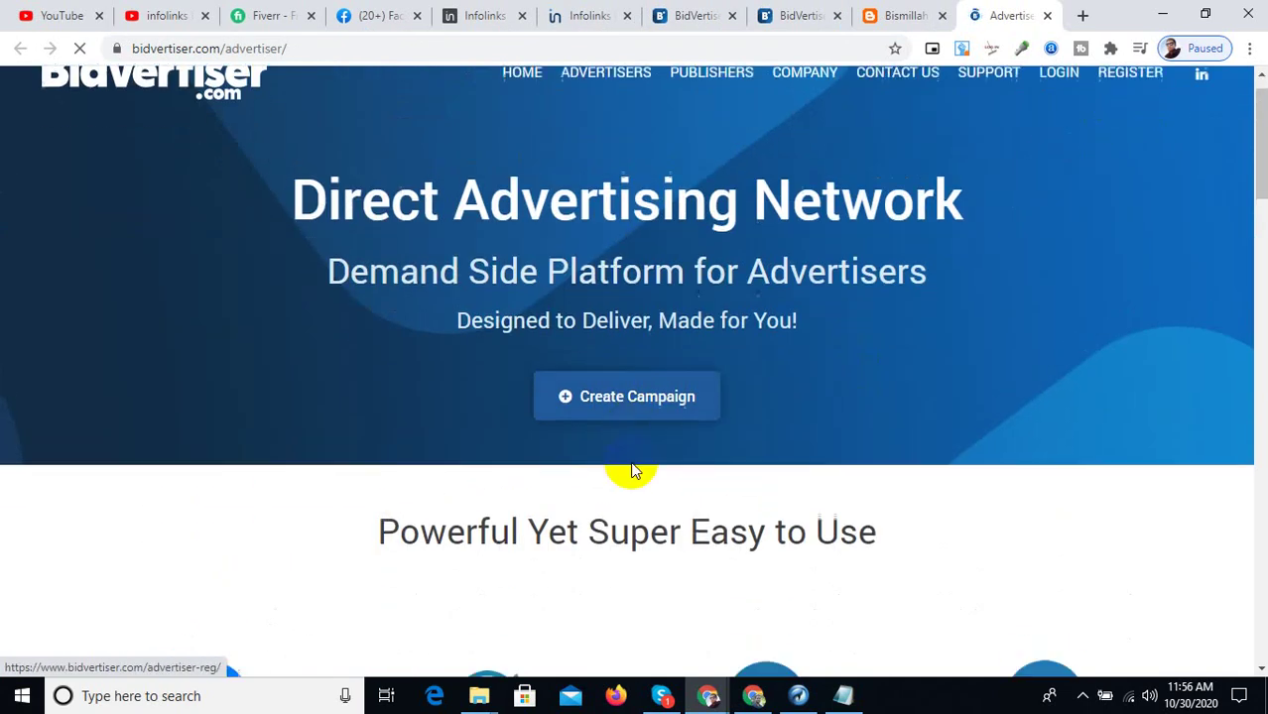
scroll(629, 466, down, 6)
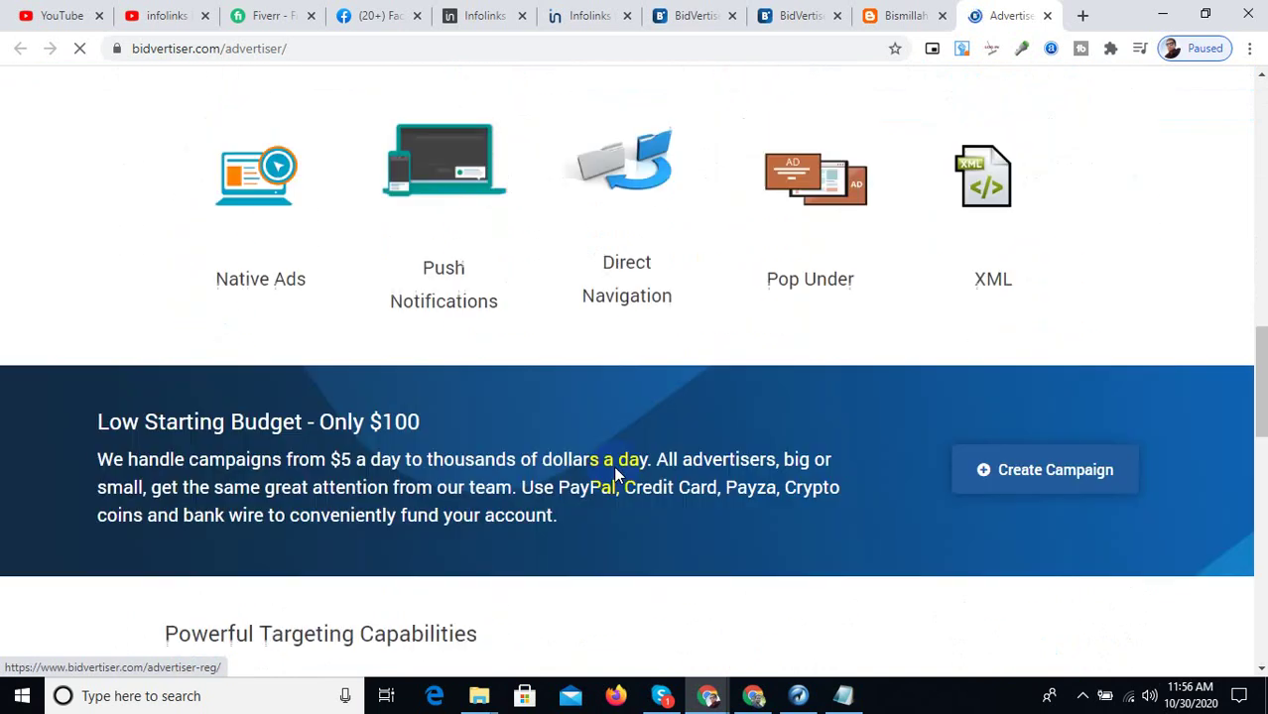
scroll(437, 488, down, 4)
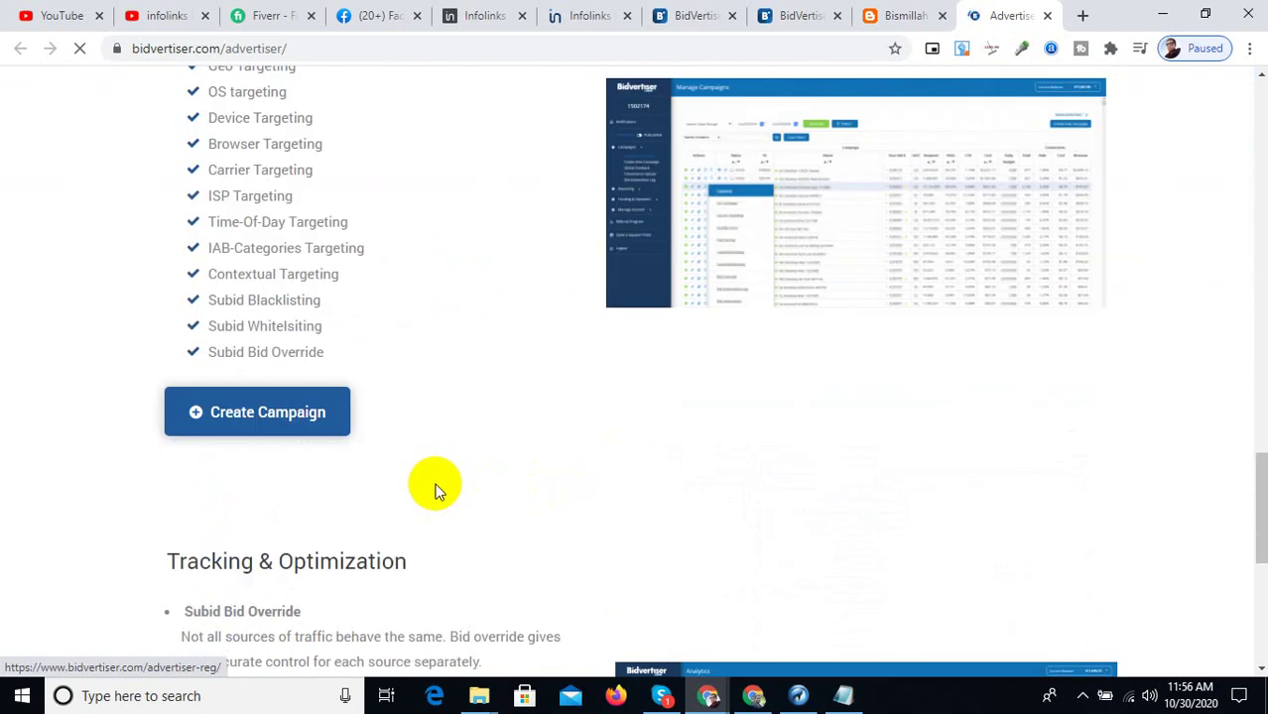
mouse_move(827, 249)
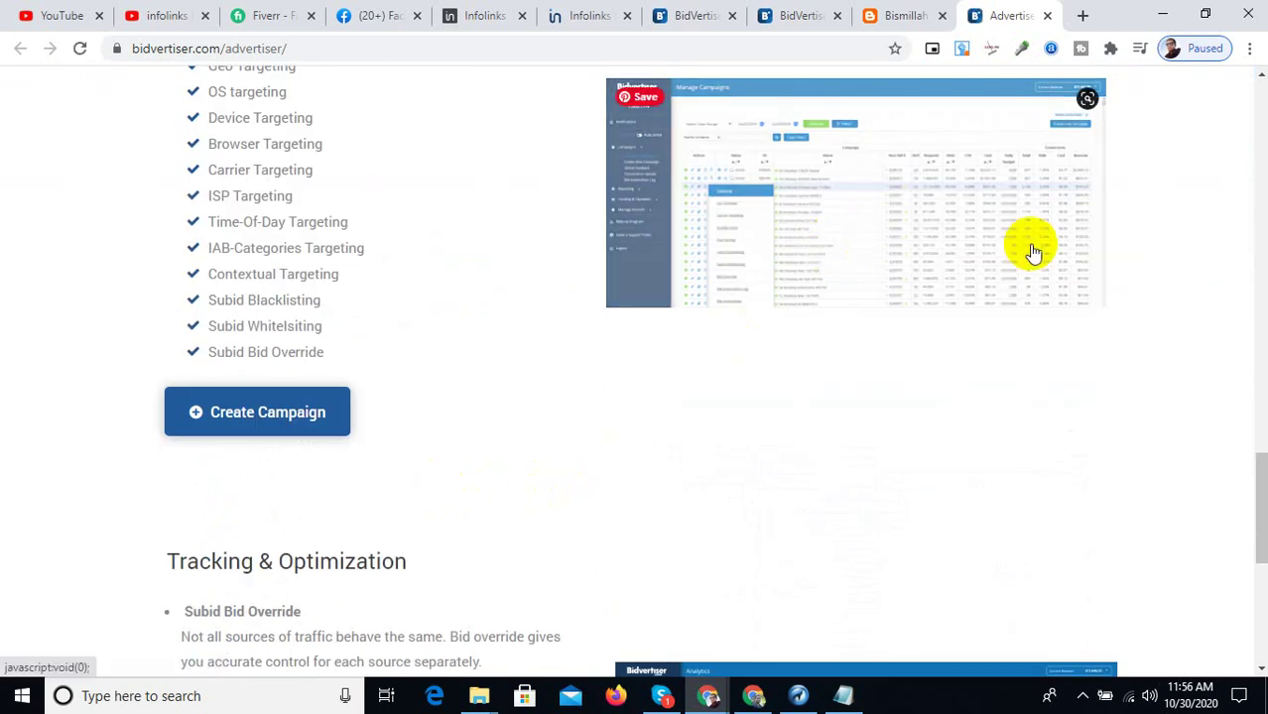
scroll(490, 470, down, 4)
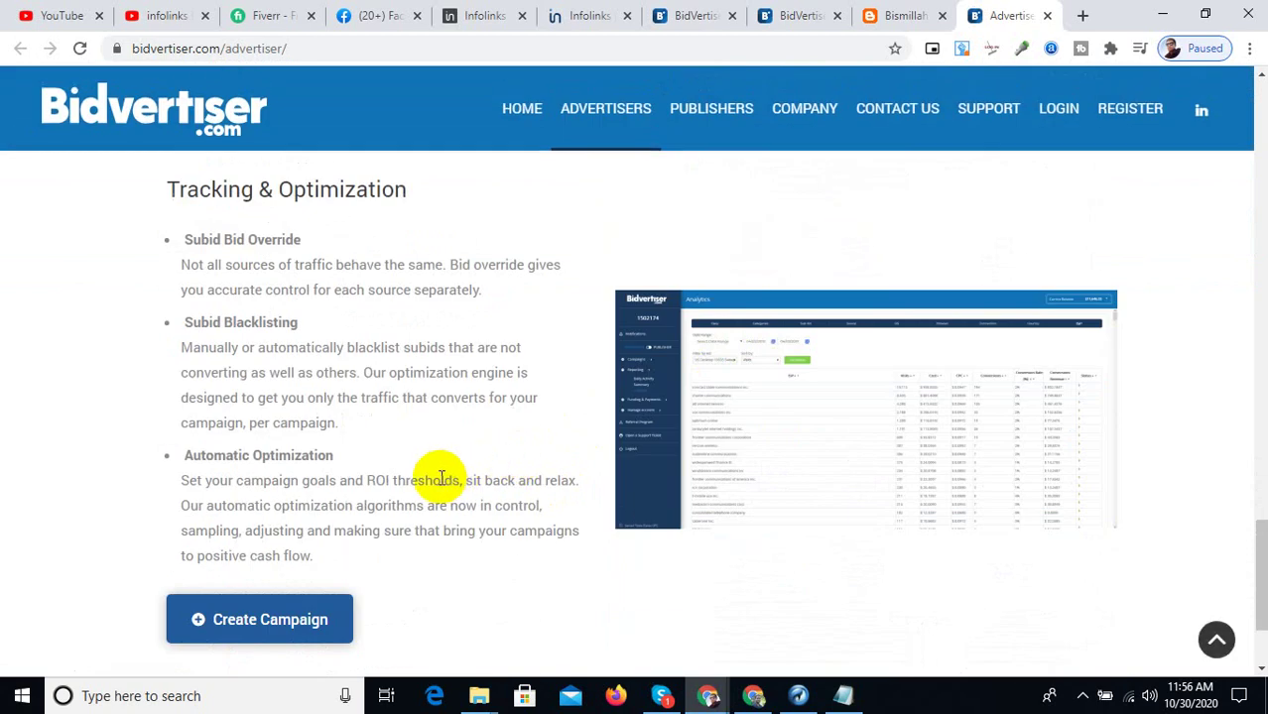
scroll(442, 476, down, 2)
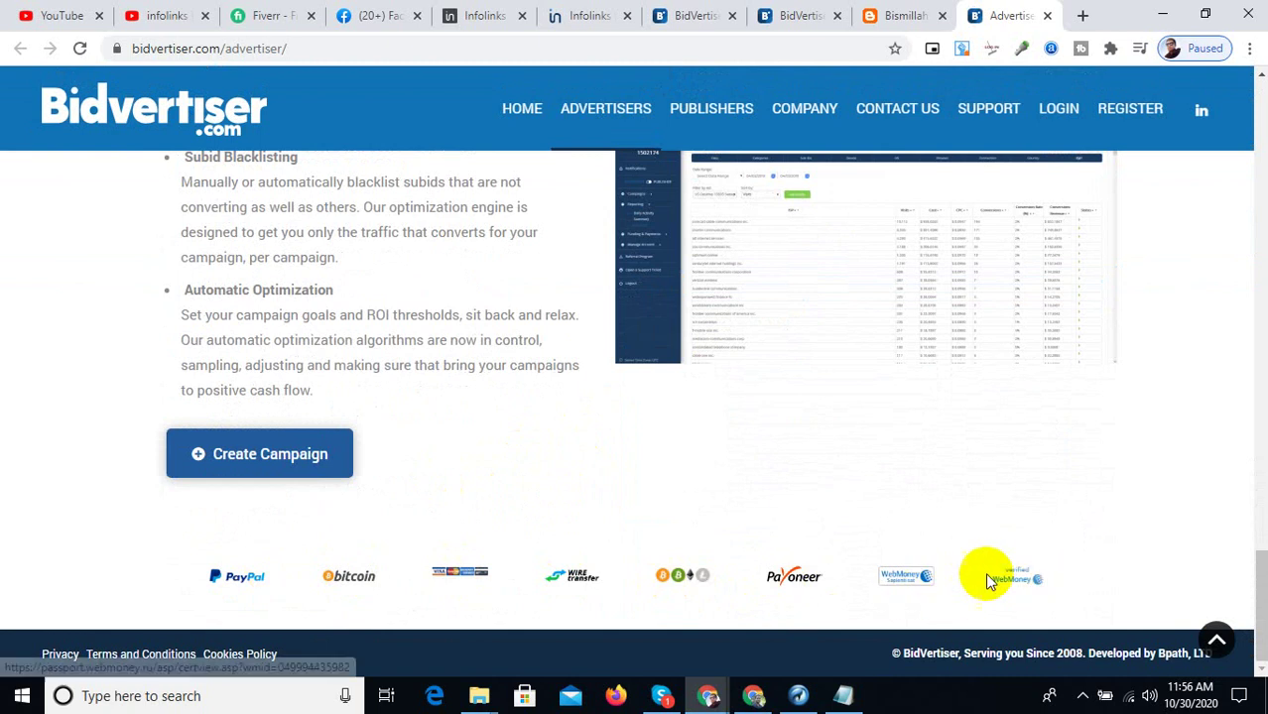
scroll(824, 561, up, 3)
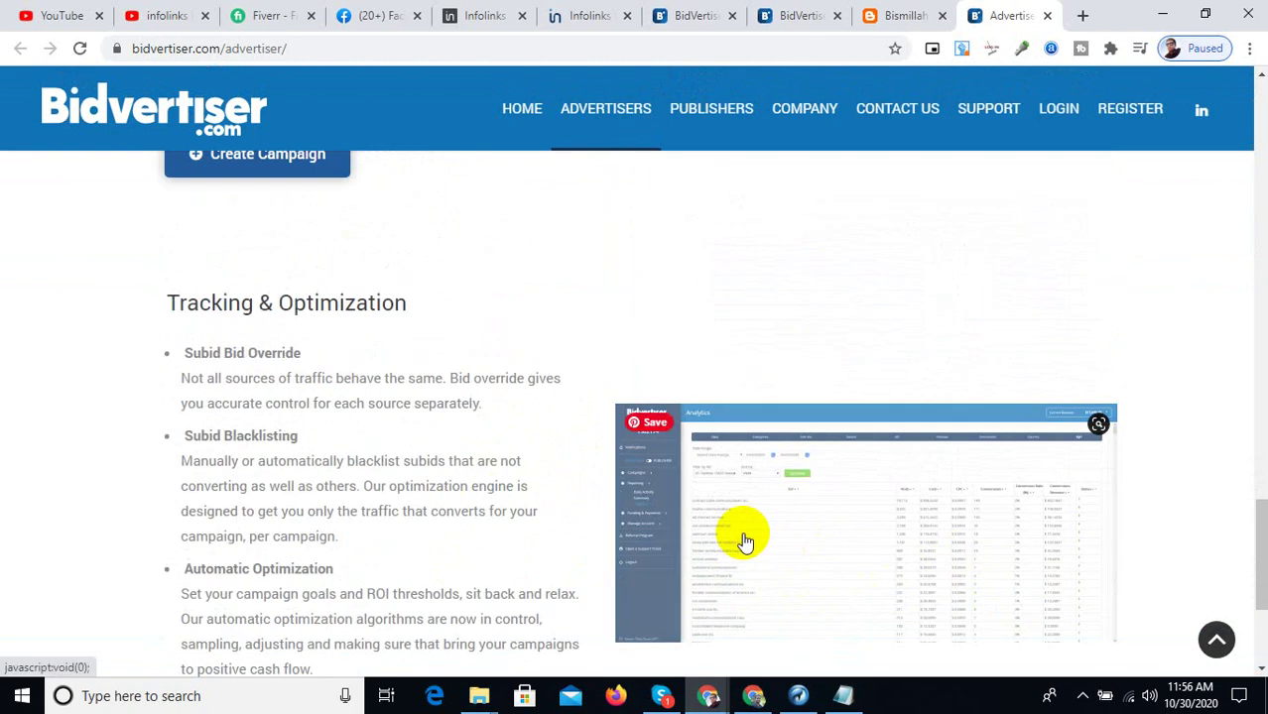
scroll(746, 541, up, 15)
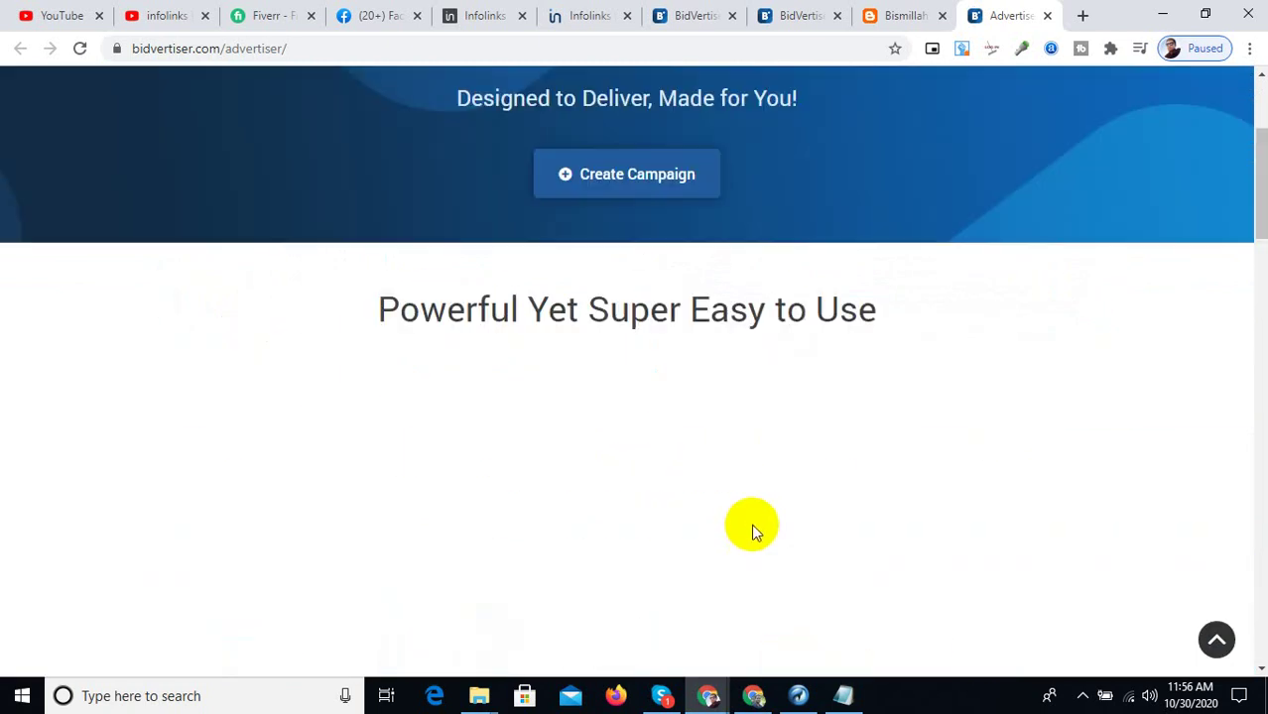
scroll(751, 532, up, 3)
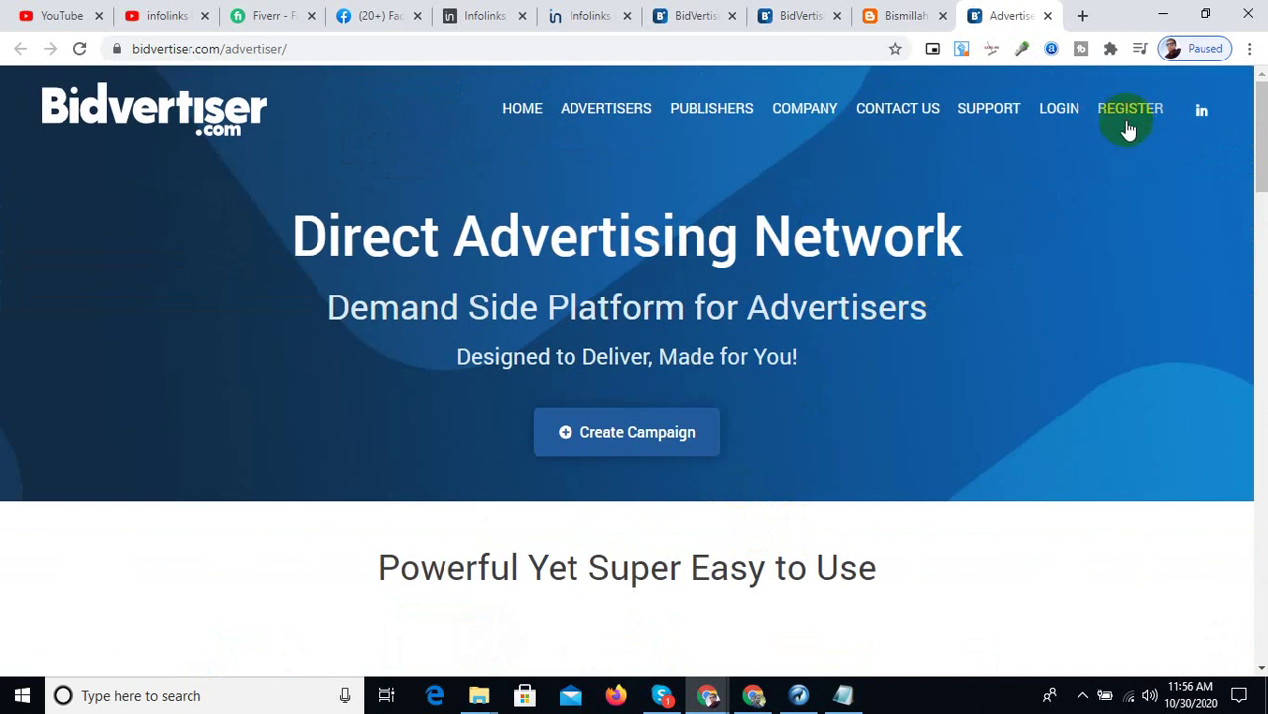
click(888, 15)
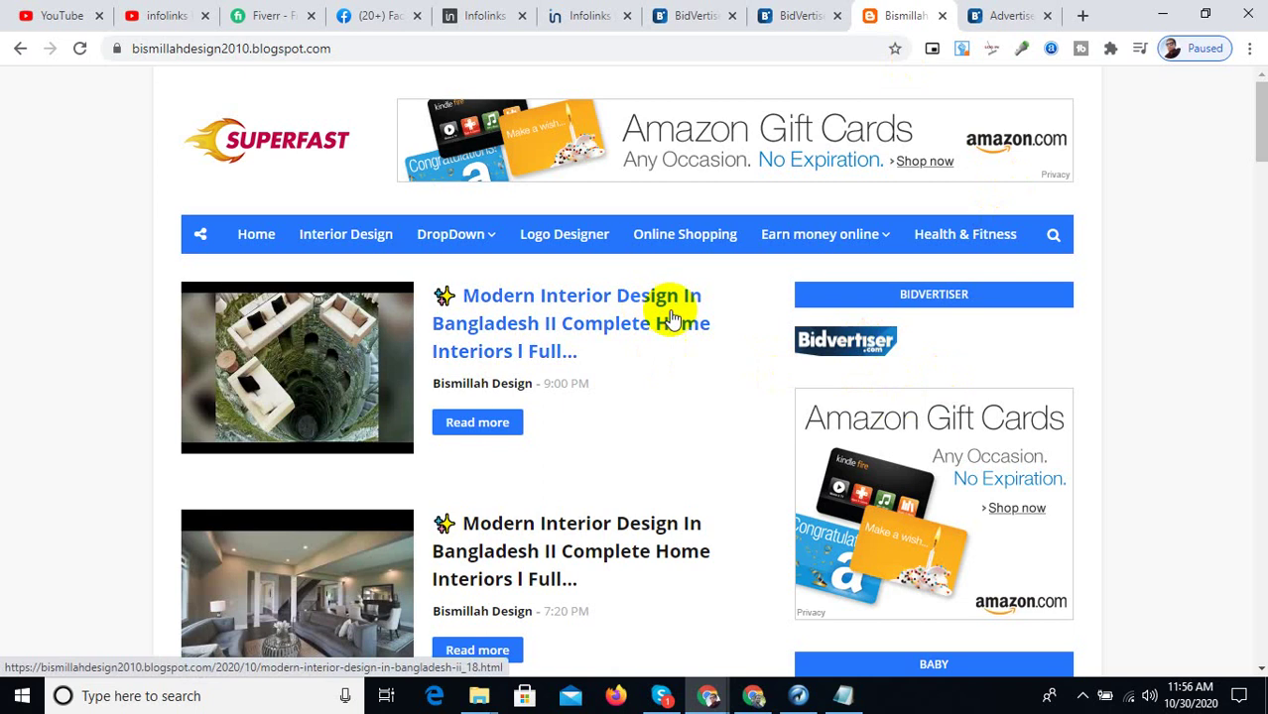
scroll(500, 516, down, 3)
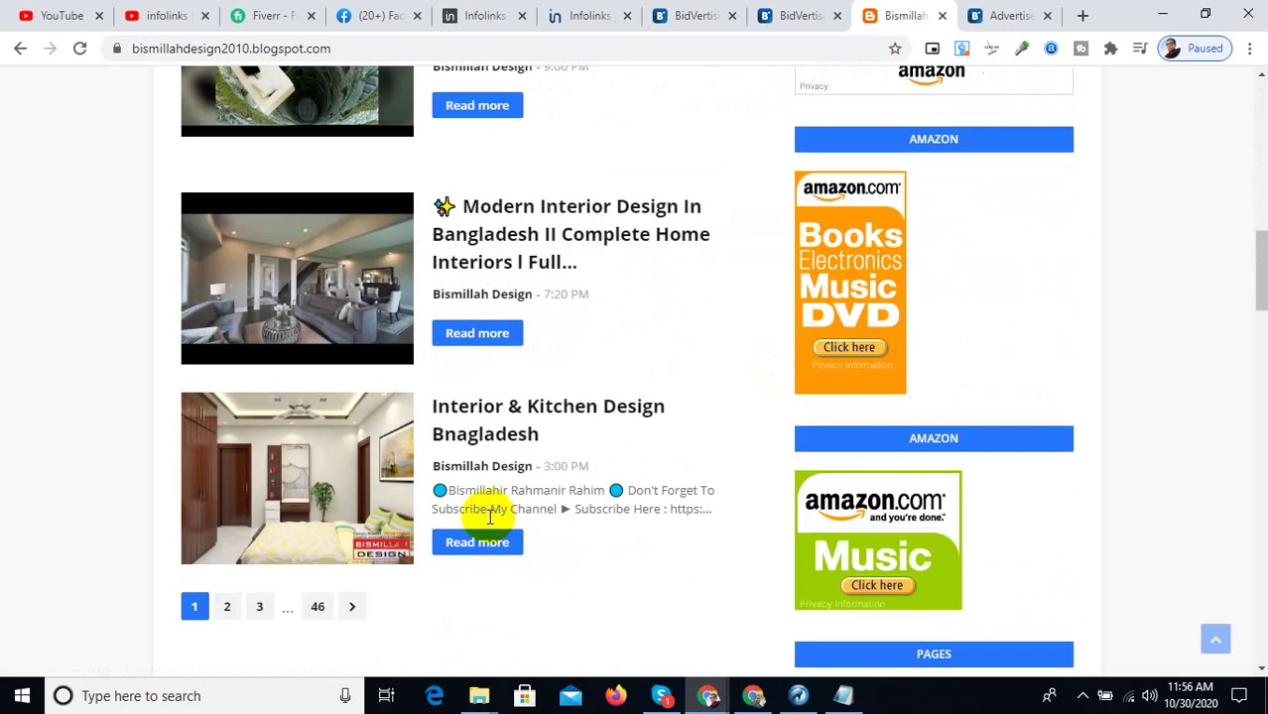
scroll(502, 511, up, 1)
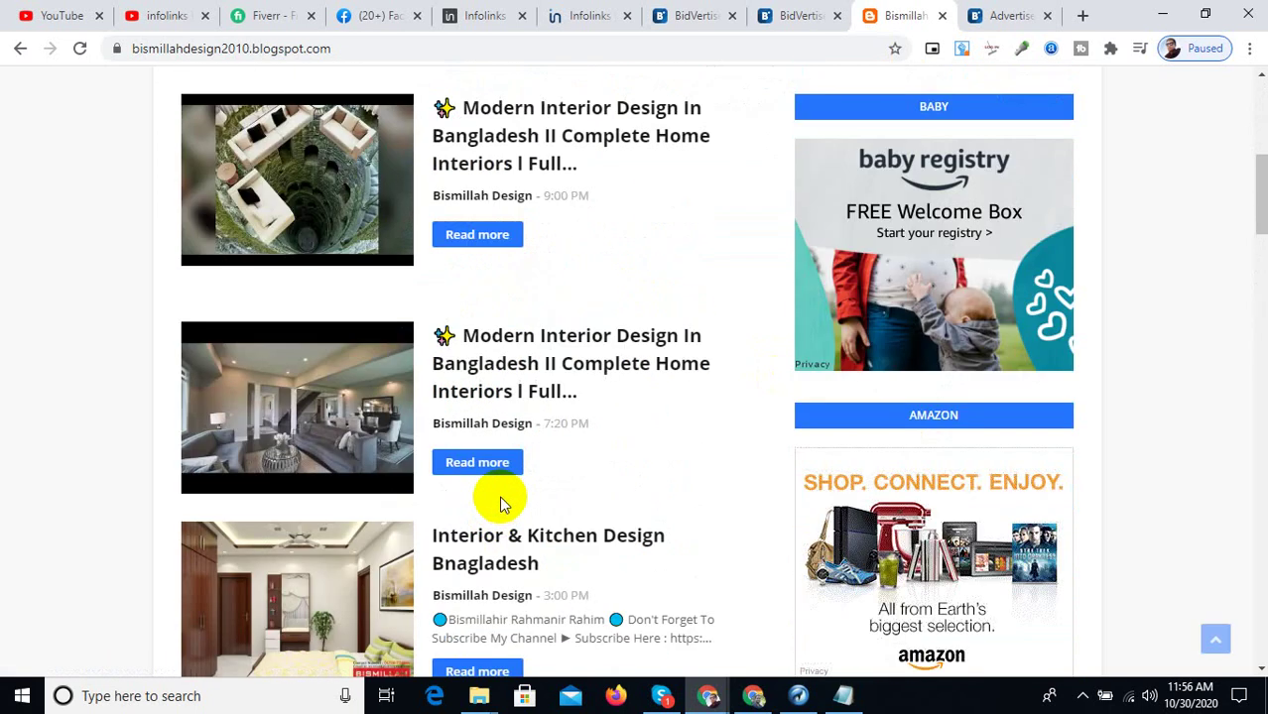
scroll(501, 504, up, 2)
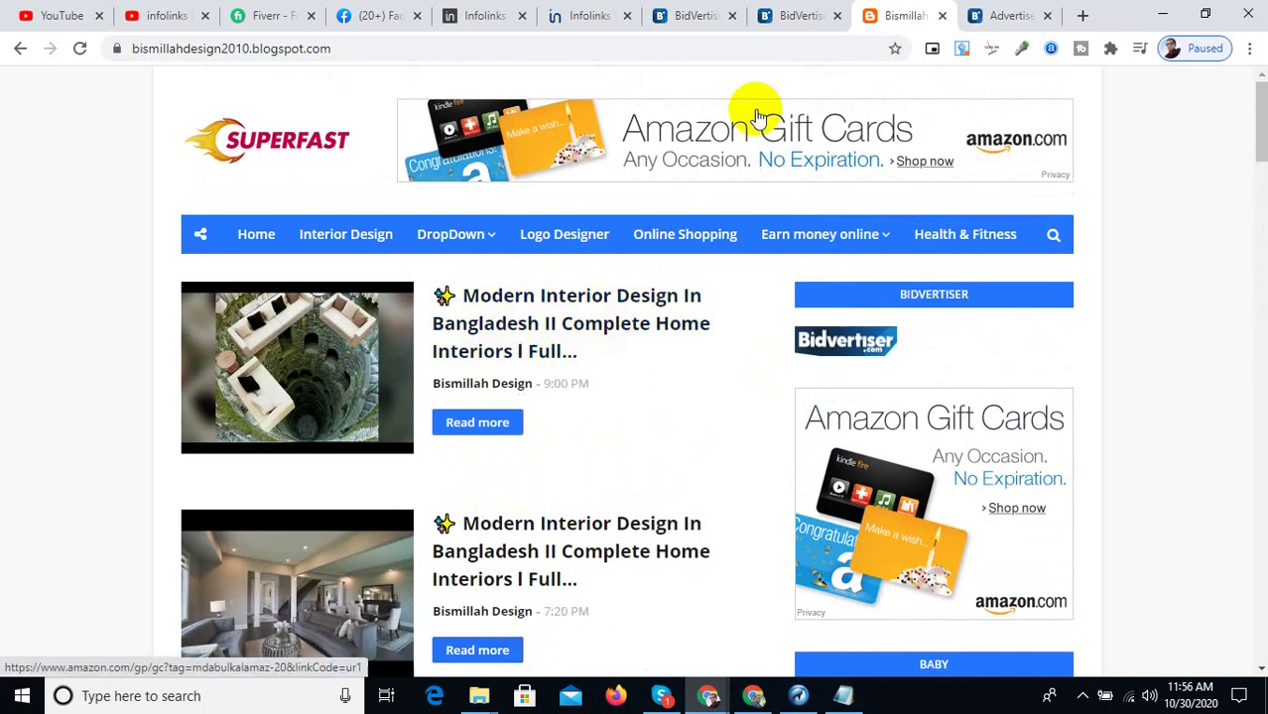
click(1005, 16)
click(1068, 453)
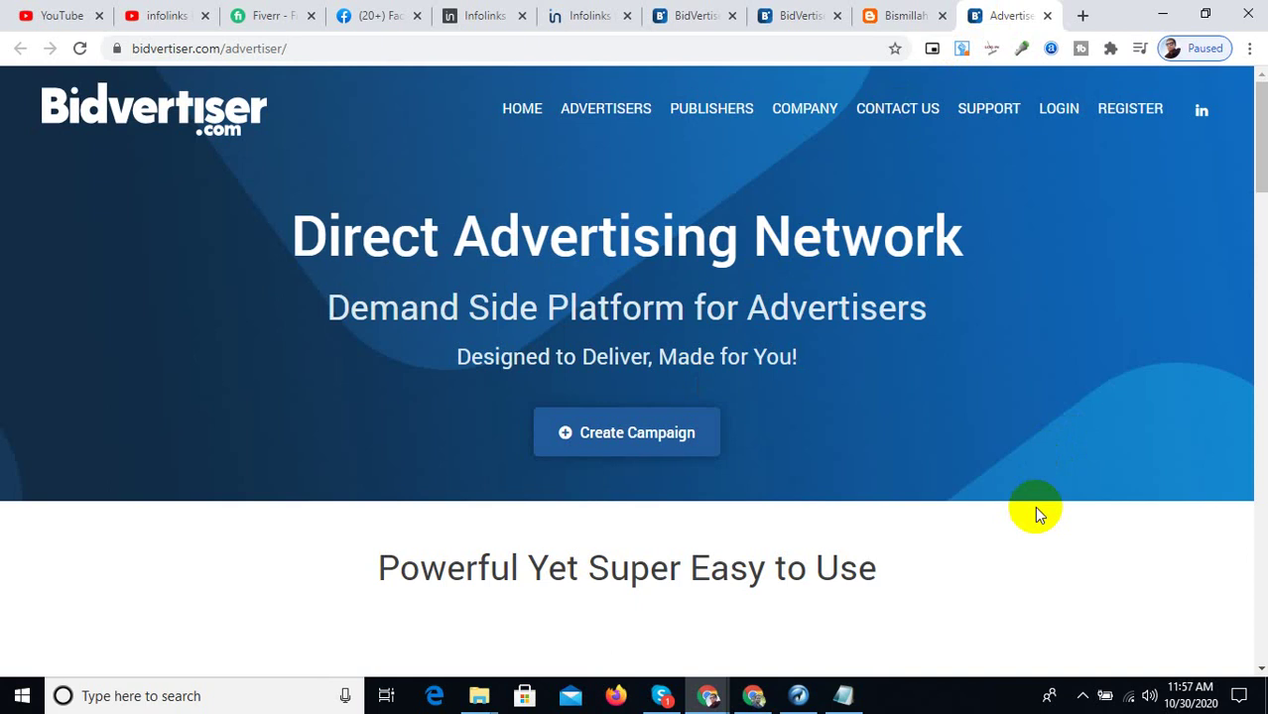
Play the green-screen red splash video in Movies & TV from the system tray.
click(1082, 698)
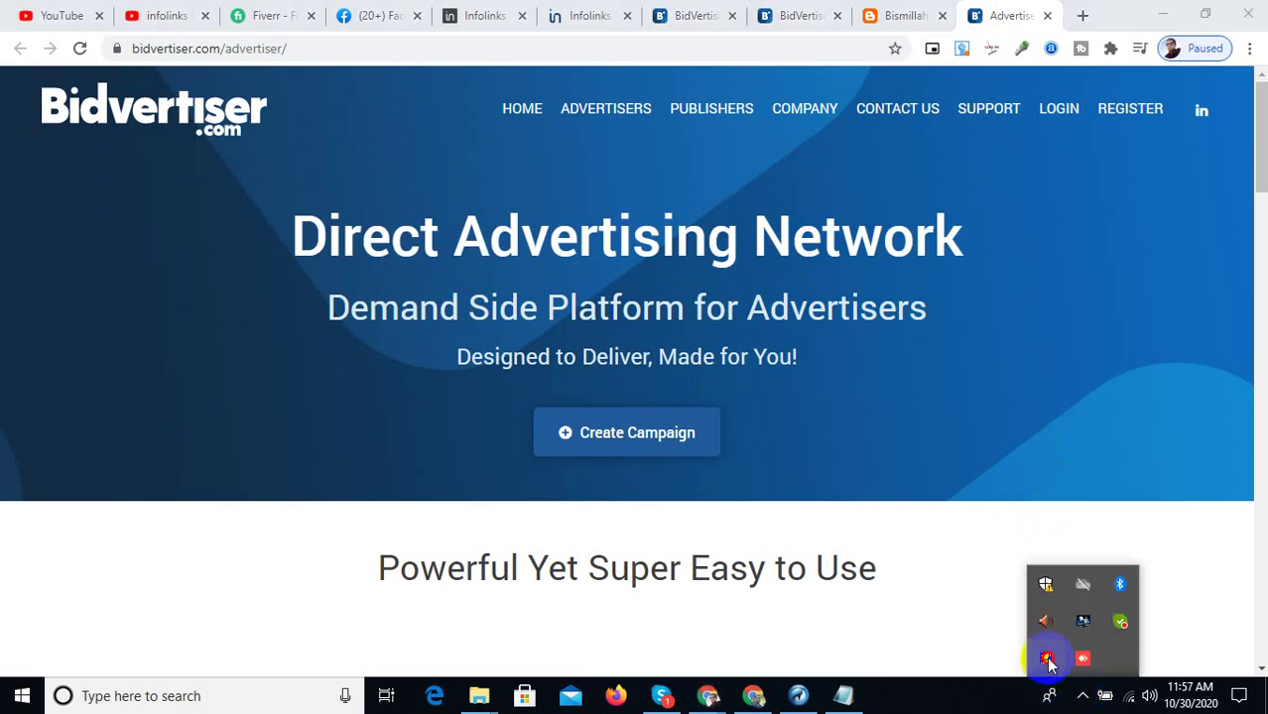
click(1046, 658)
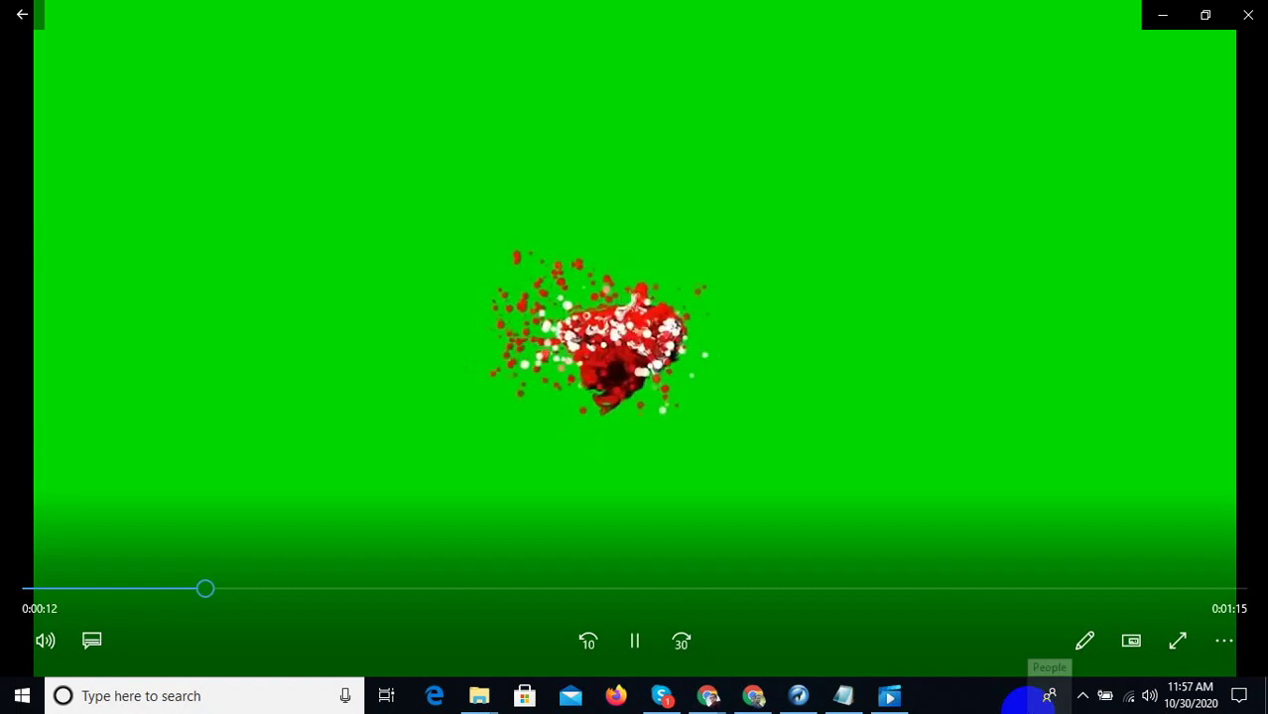